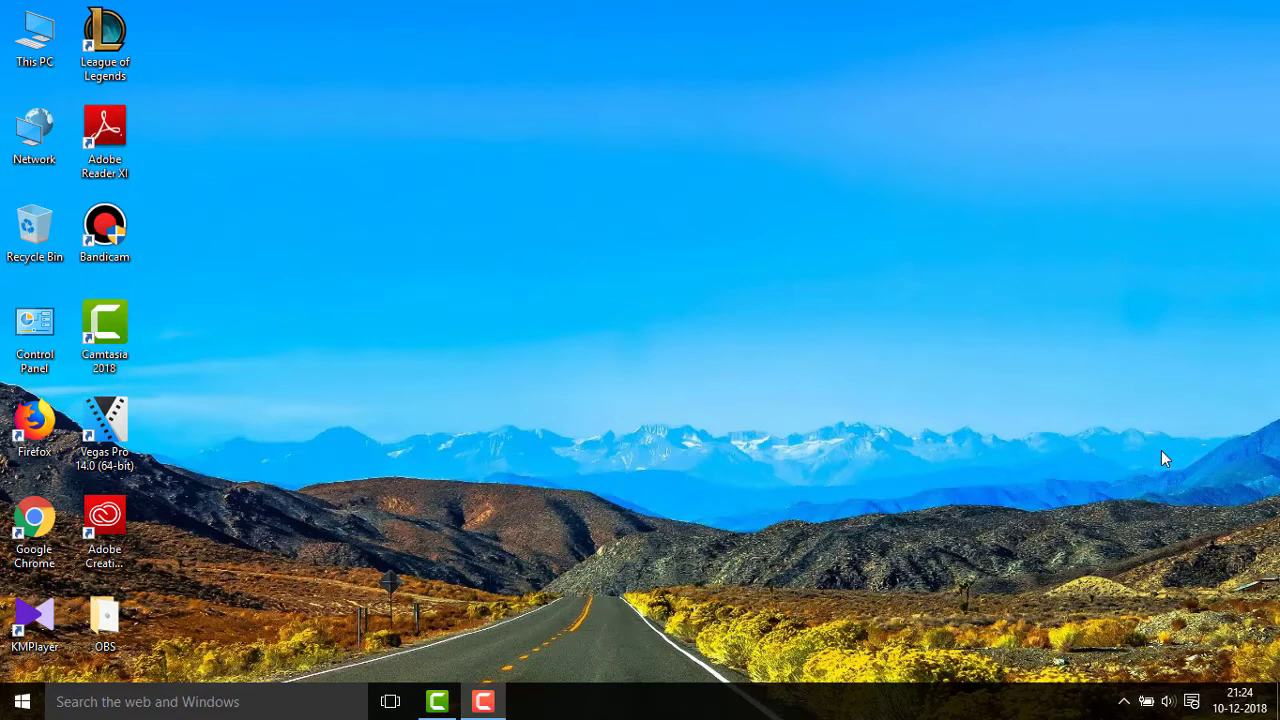
# Step: Refresh the Windows desktop from its context menu and launch Google Chrome
pyautogui.rightClick(525, 226)
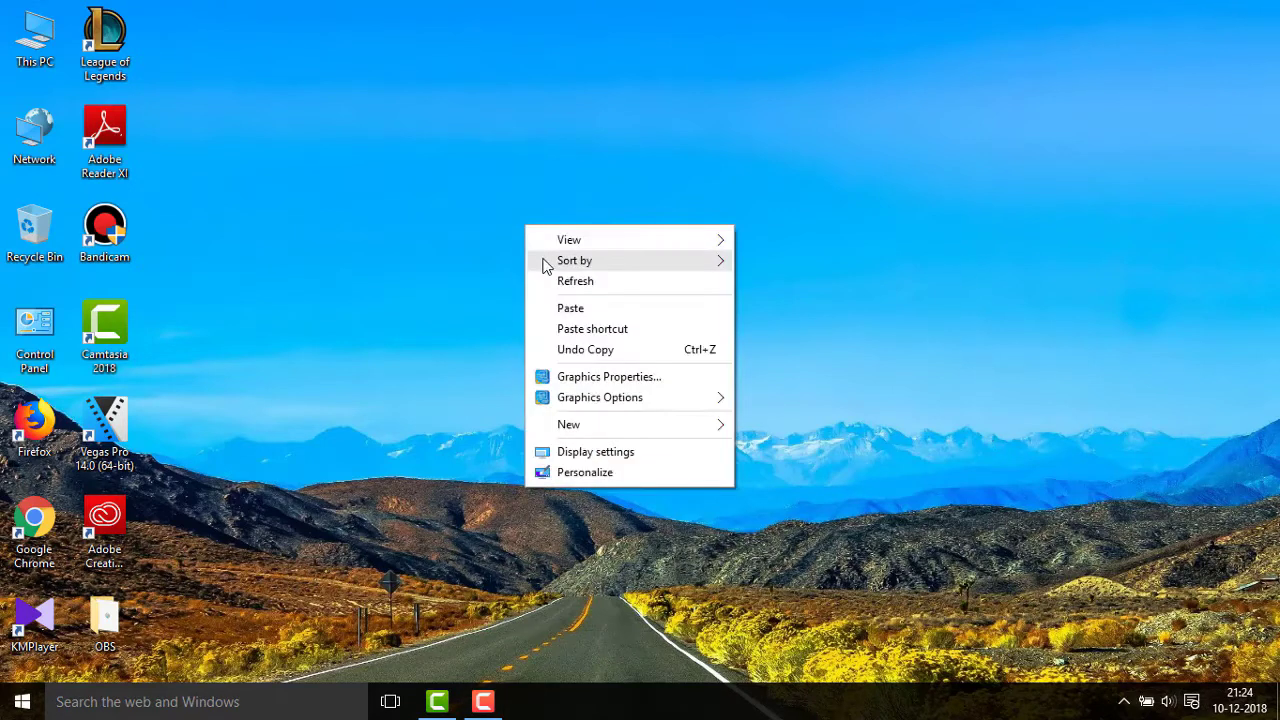
pyautogui.click(548, 281)
pyautogui.doubleClick(31, 535)
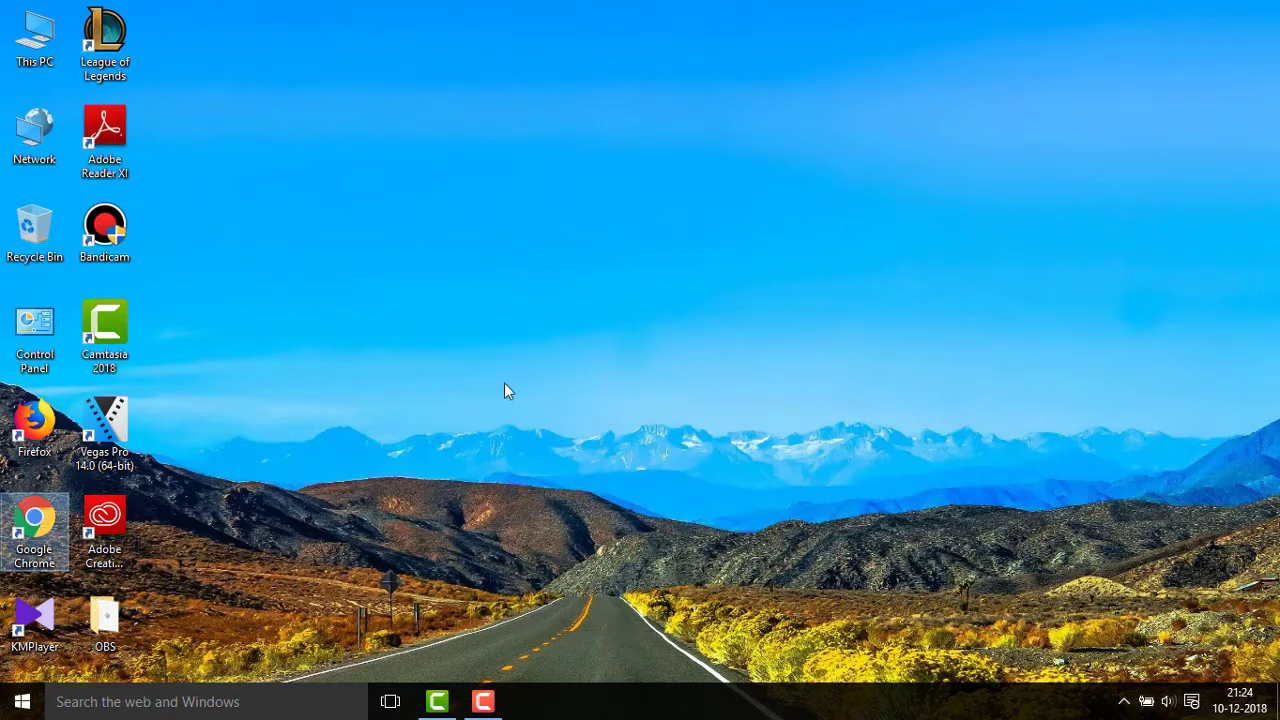
# Step: Load google.co.in and run a Google search for 'obs studio'
pyautogui.write('google.co.in')
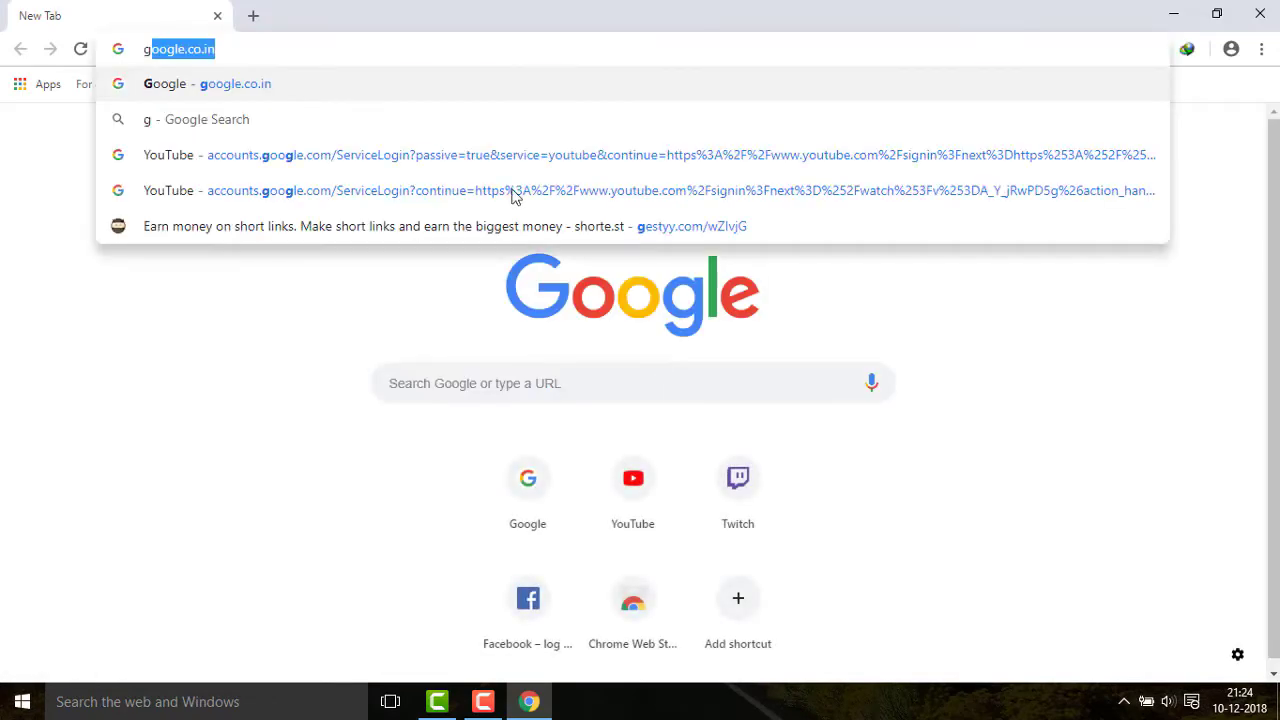
pyautogui.press('Return')
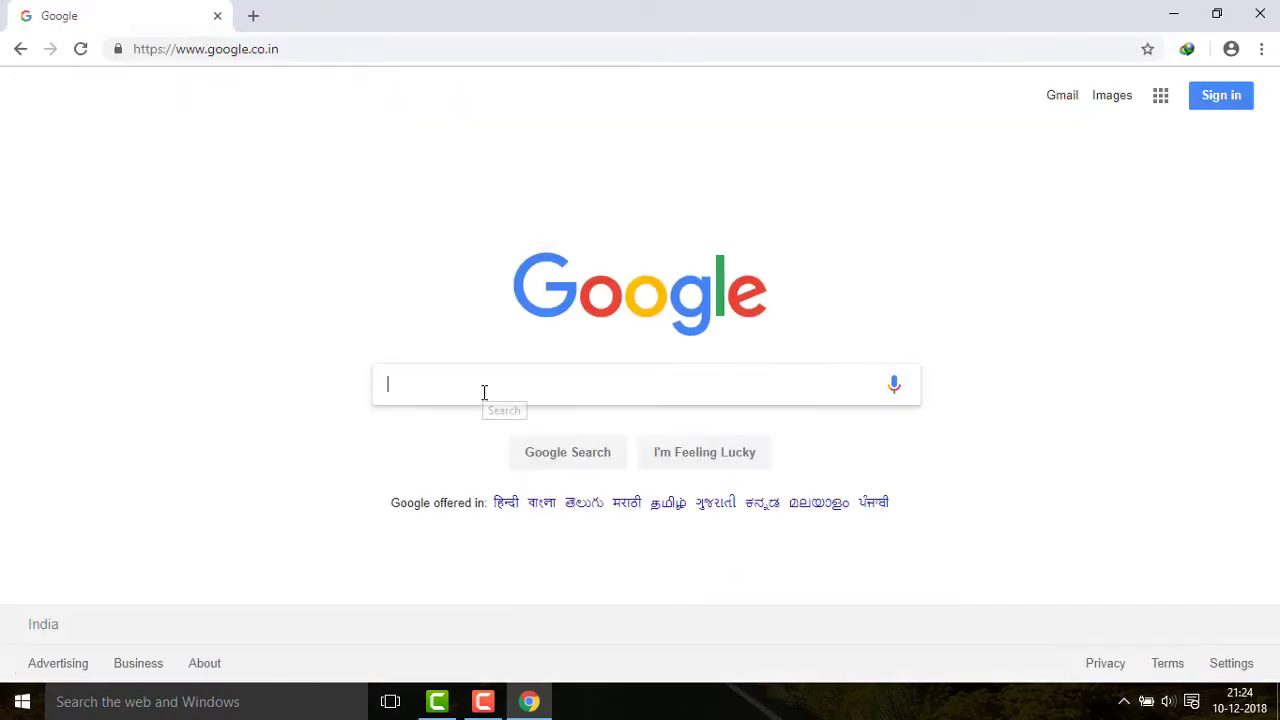
pyautogui.click(484, 392)
pyautogui.write('obs studi')
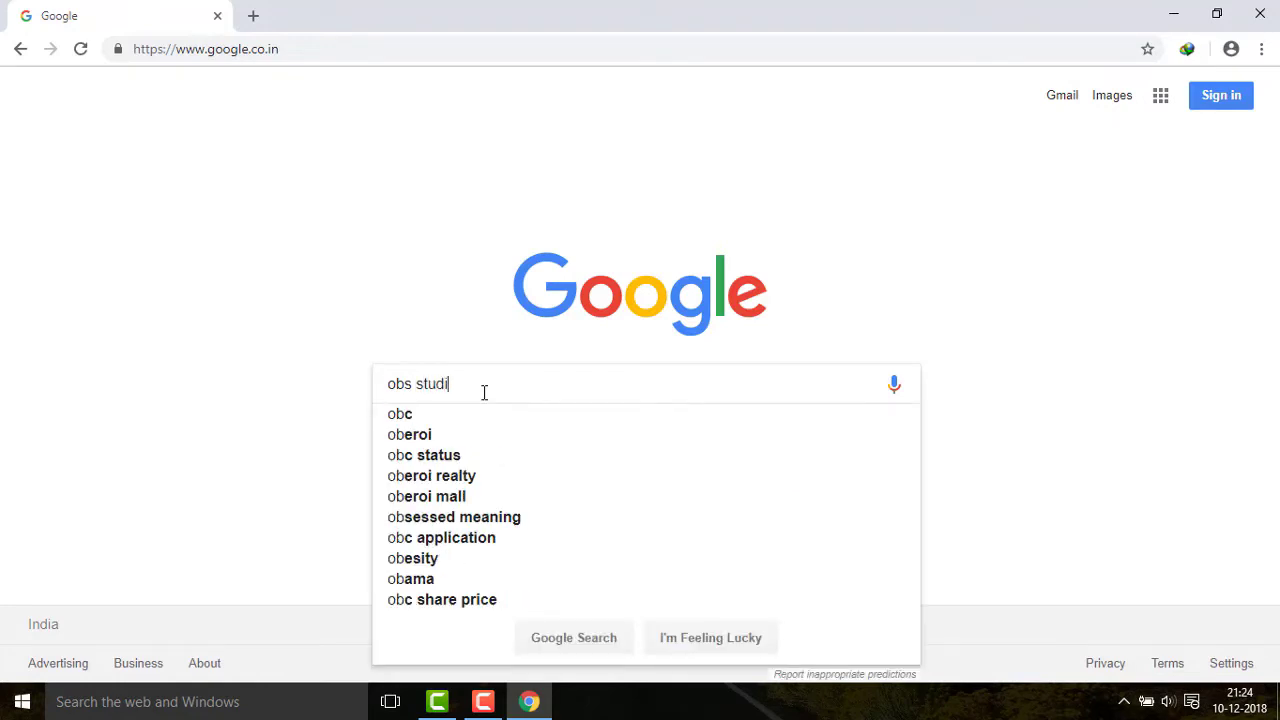
pyautogui.write('o')
pyautogui.press('Return')
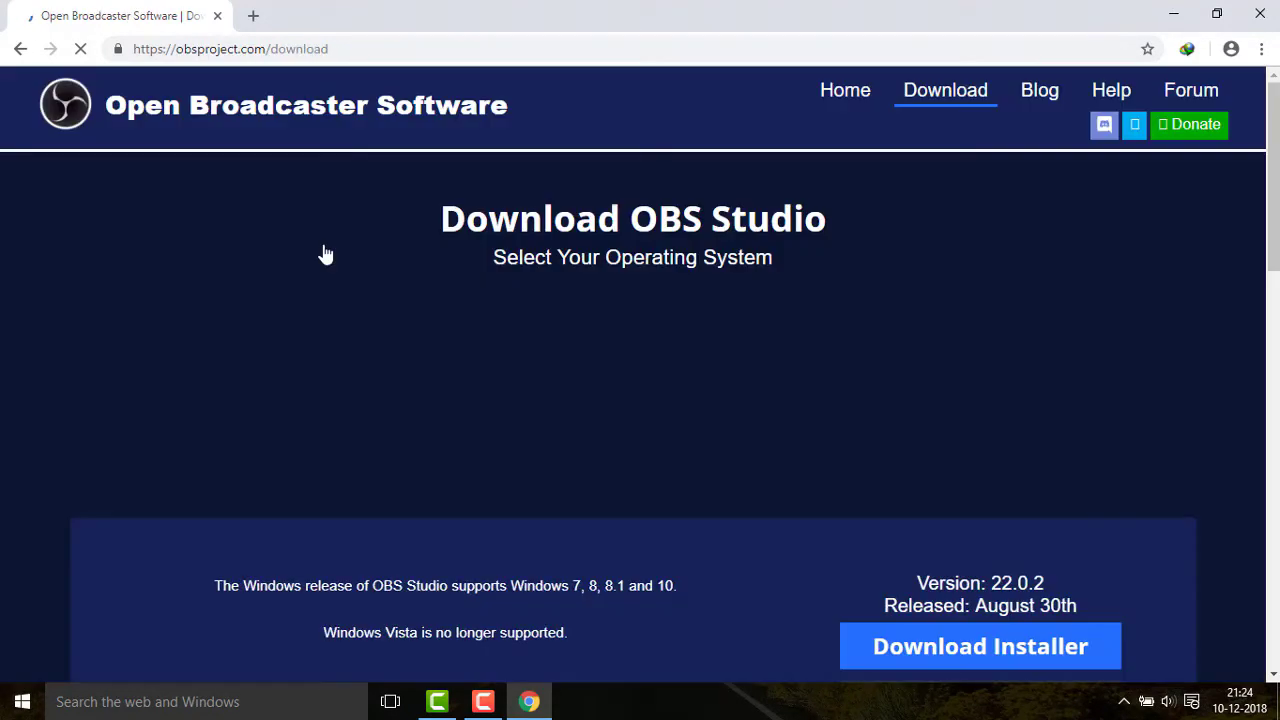
# Step: Download the OBS Studio Windows installer from obsproject.com through IDM
pyautogui.scroll(-2, 1058, 361)
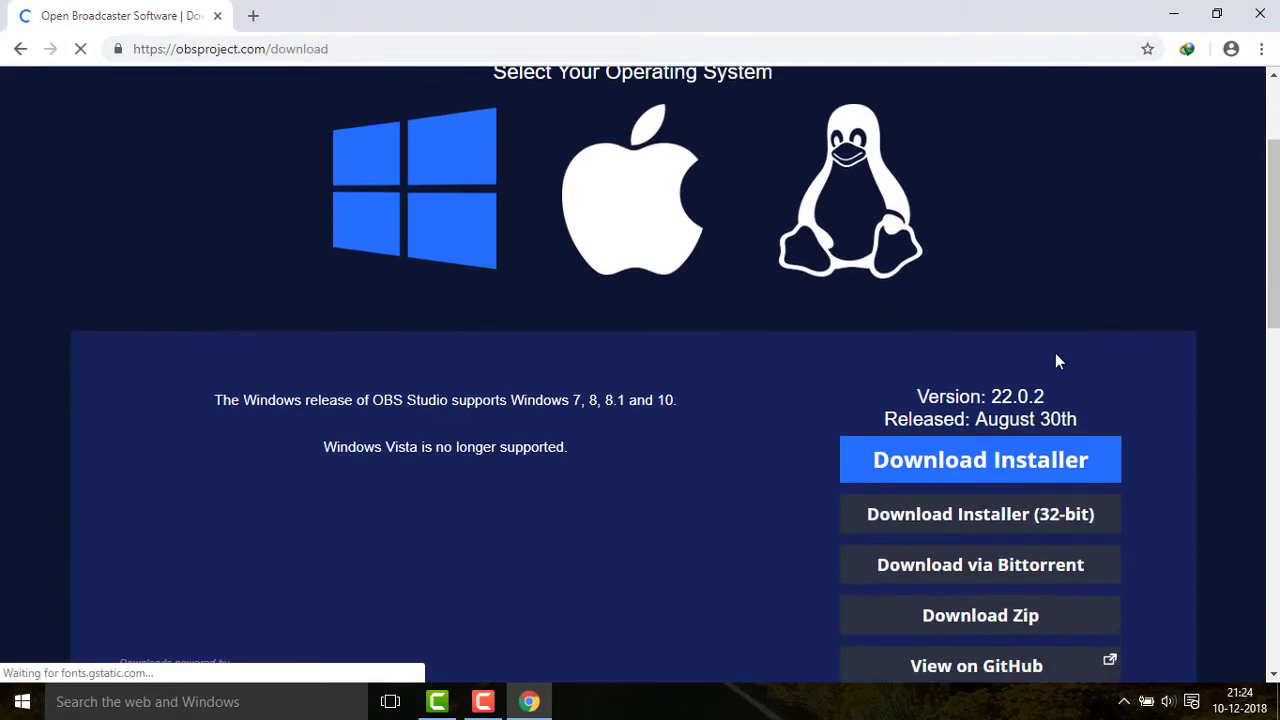
pyautogui.scroll(-2, 1008, 339)
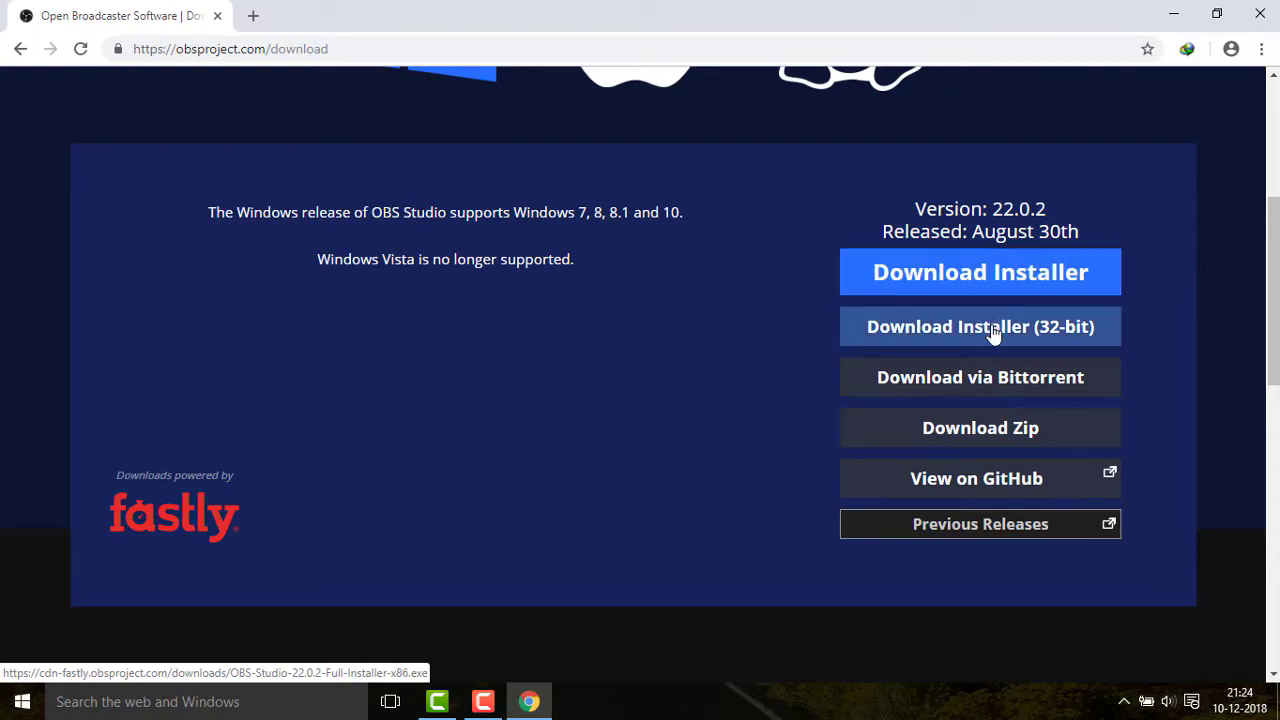
pyautogui.click(970, 277)
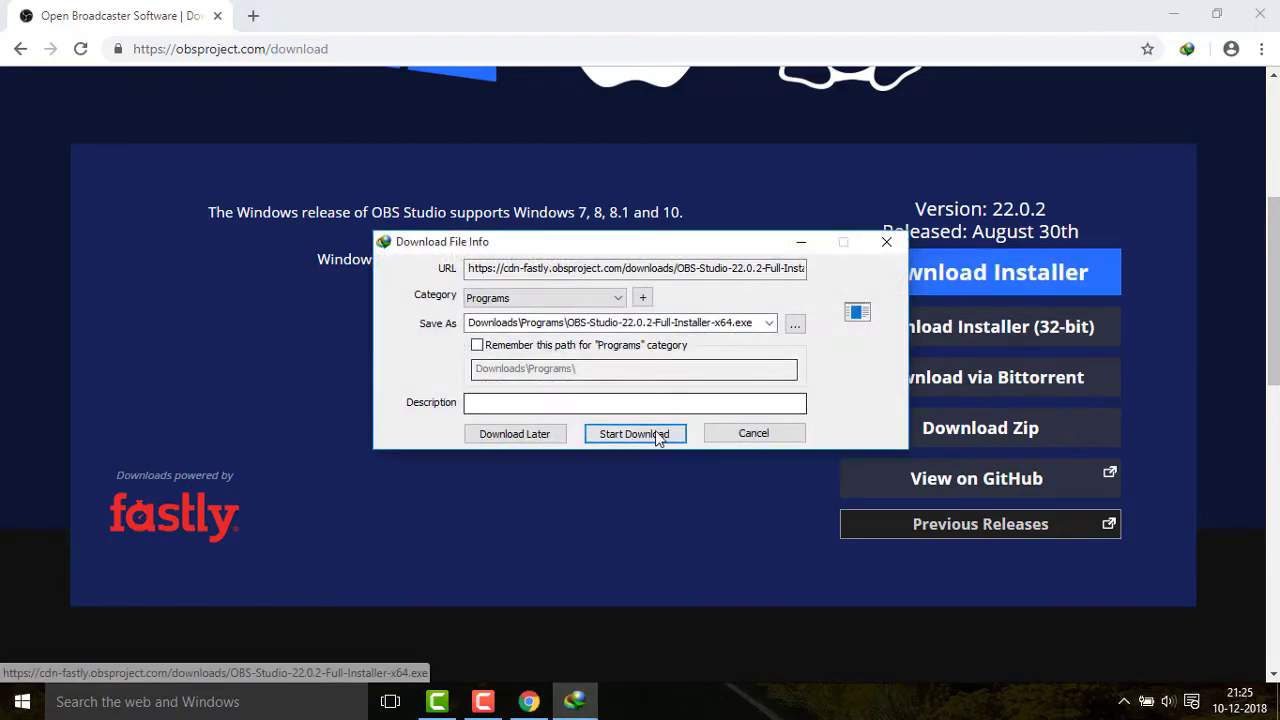
pyautogui.click(634, 434)
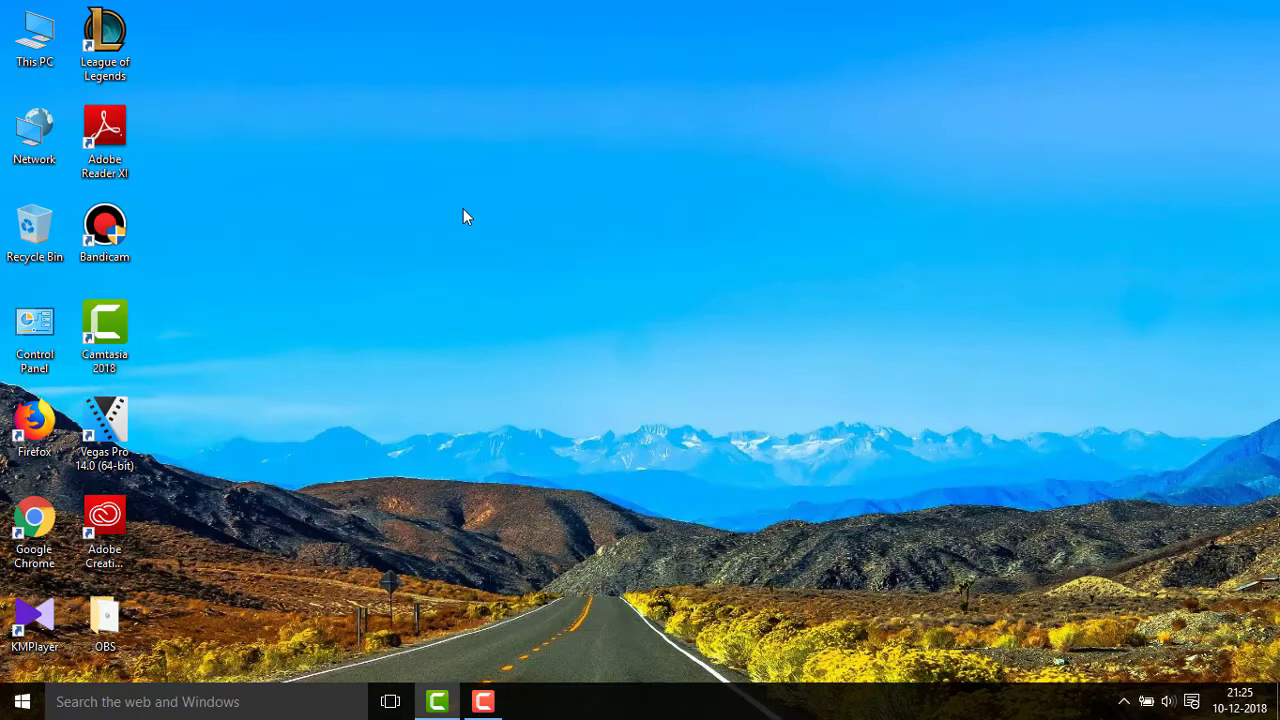
# Step: Refresh the desktop and run OBS-Studio-22.0.2-Full-Installer-x64 from the OBS folder
pyautogui.rightClick(463, 208)
pyautogui.click(471, 268)
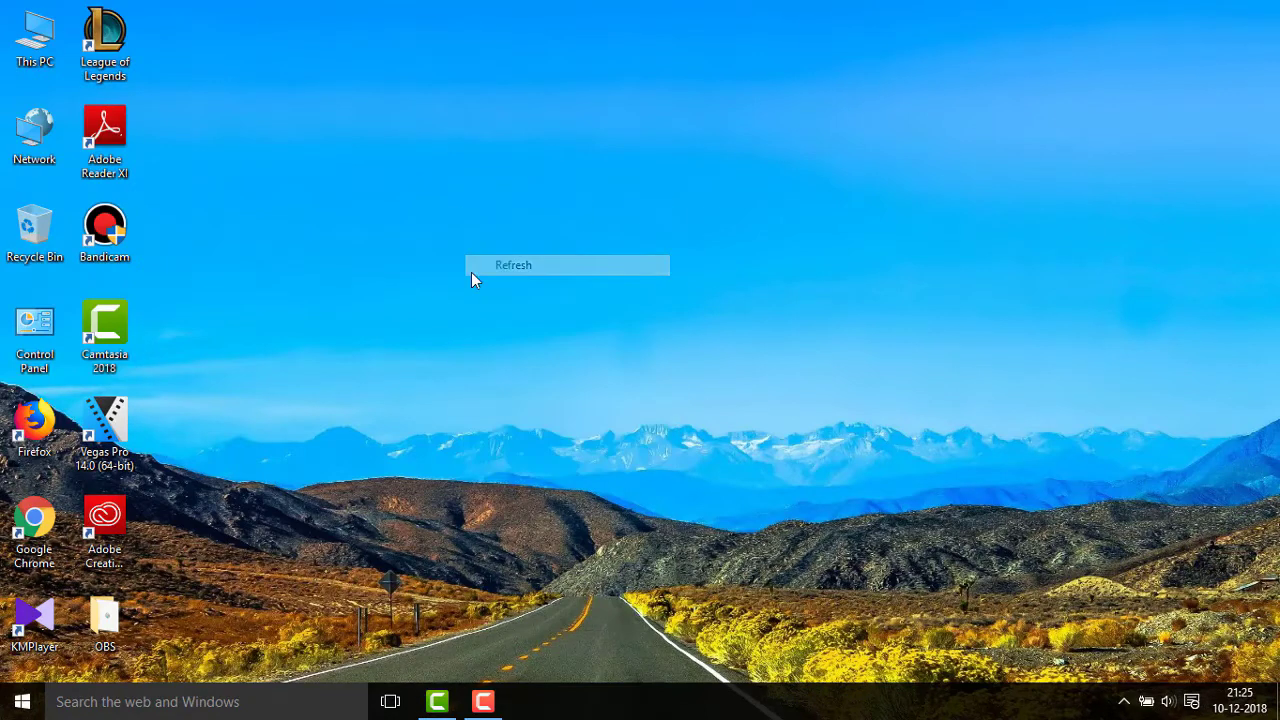
pyautogui.doubleClick(117, 614)
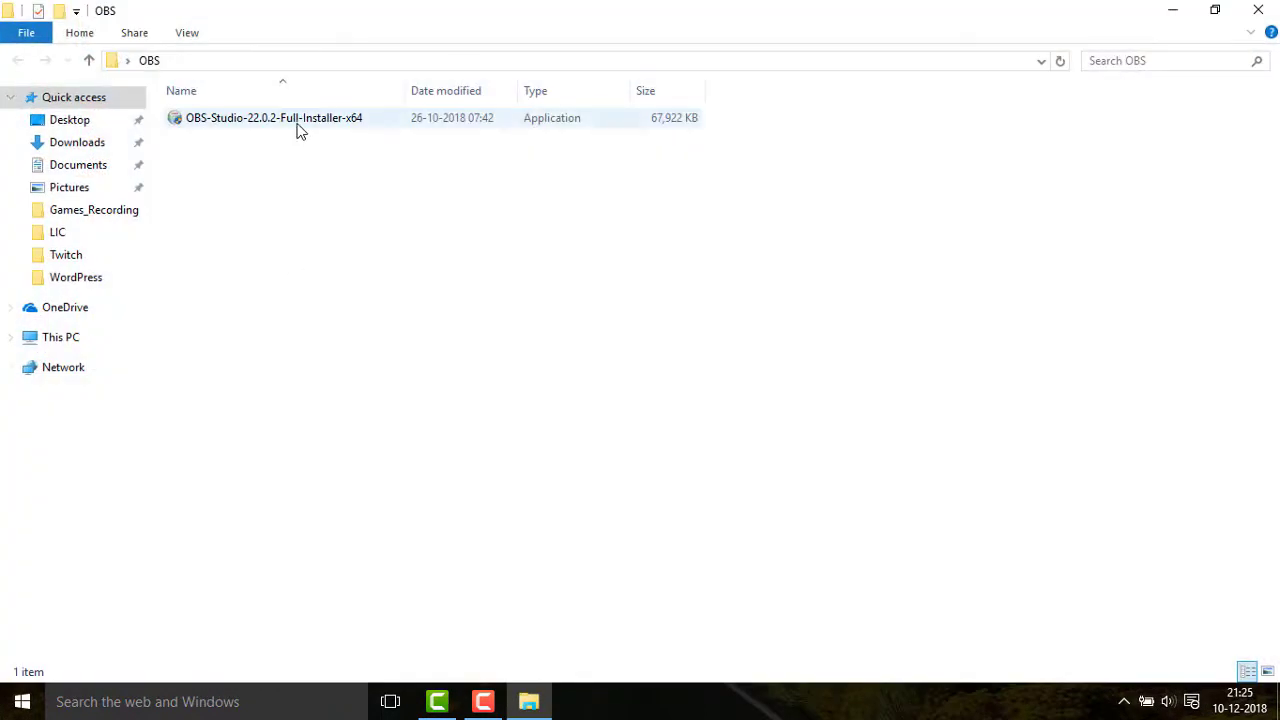
pyautogui.doubleClick(297, 126)
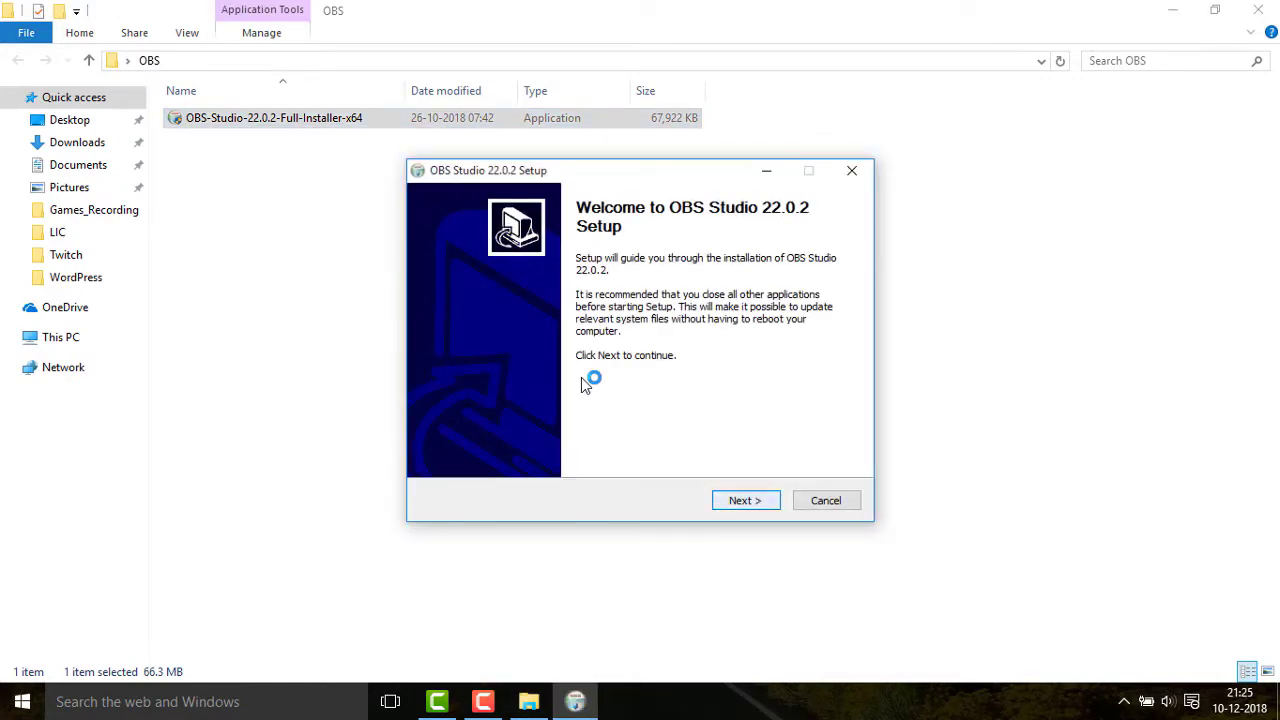
# Step: Accept the license and default Program Files location, then finish the OBS Studio 22.0.2 setup
pyautogui.press('Return')
pyautogui.press('Return')
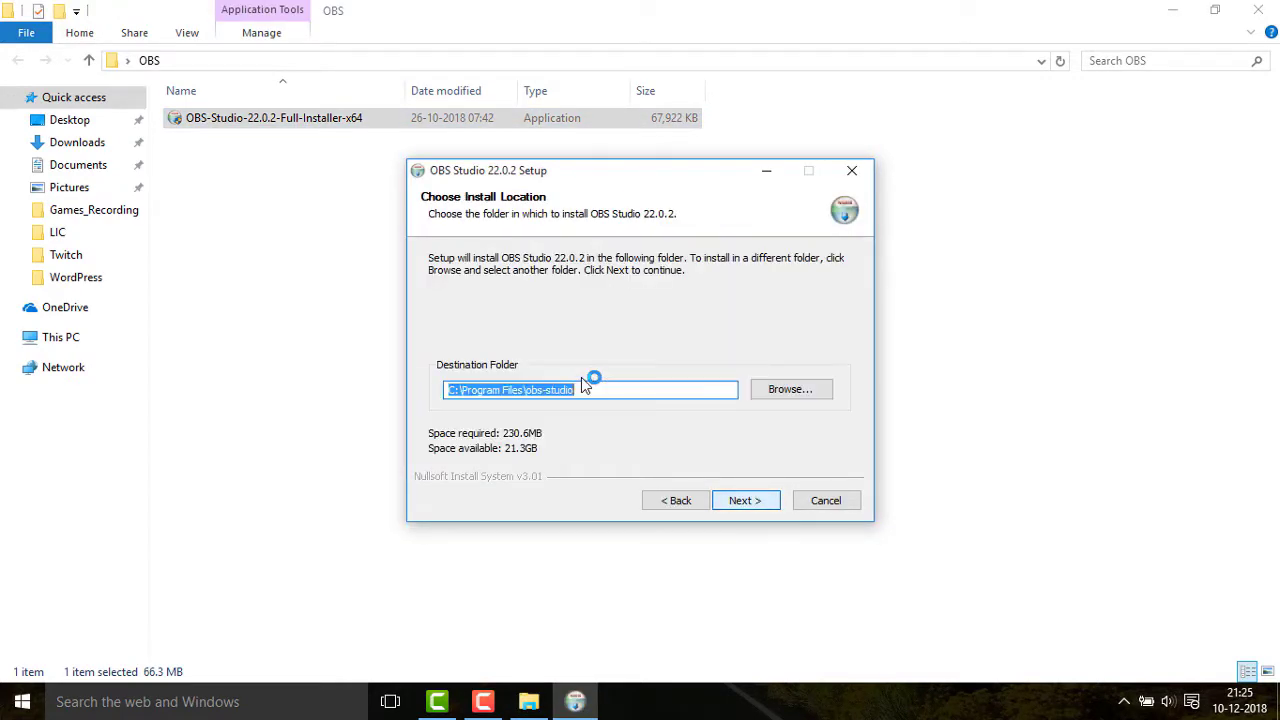
pyautogui.press('Return')
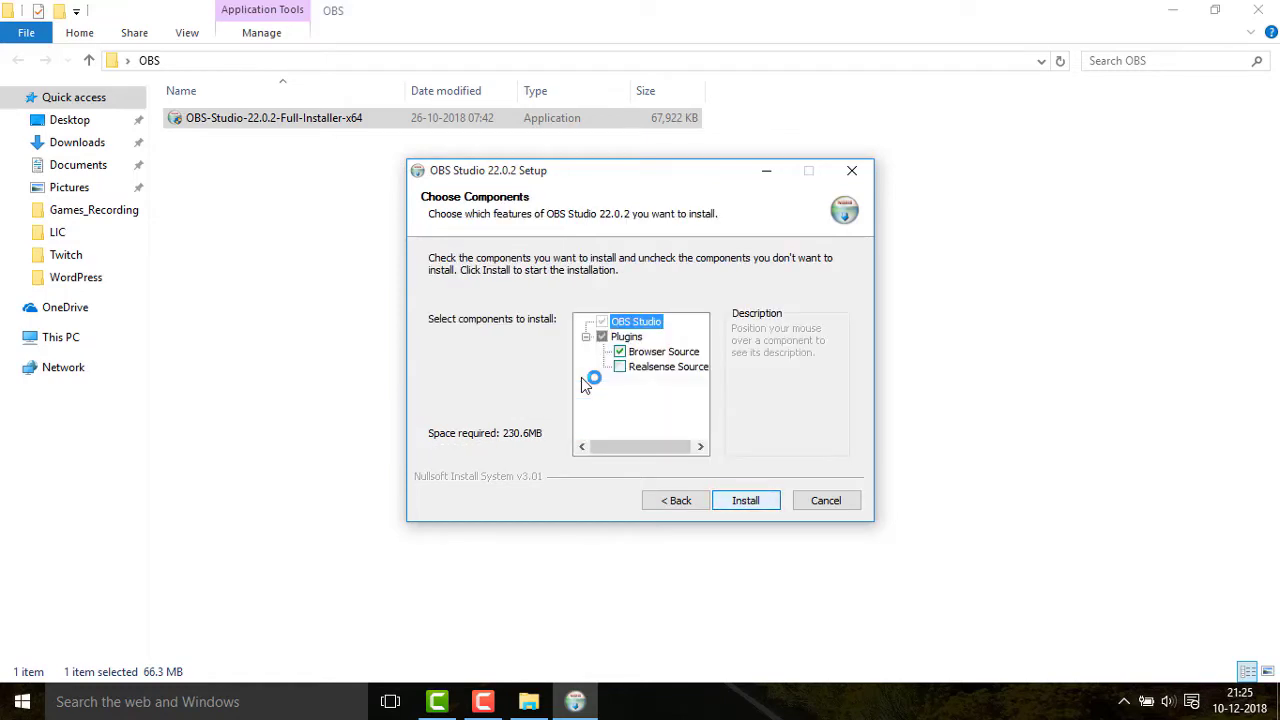
pyautogui.press('Return')
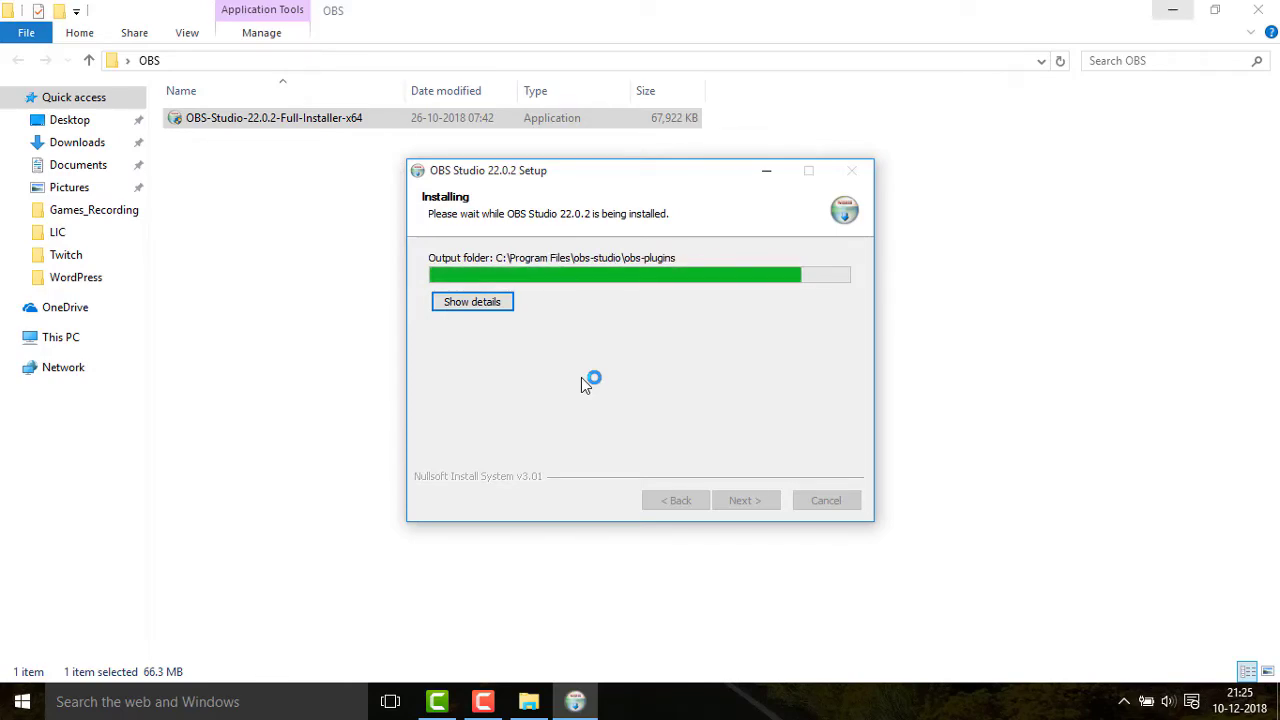
pyautogui.press('super+Home')
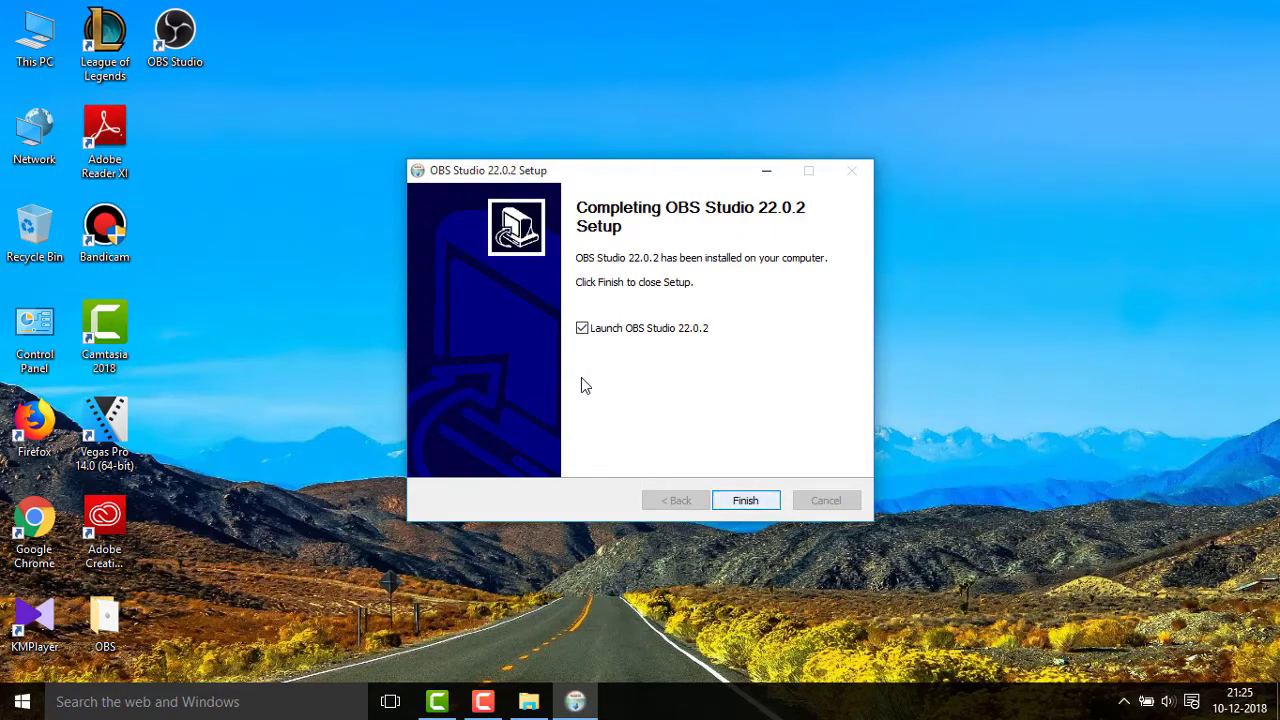
pyautogui.press('Return')
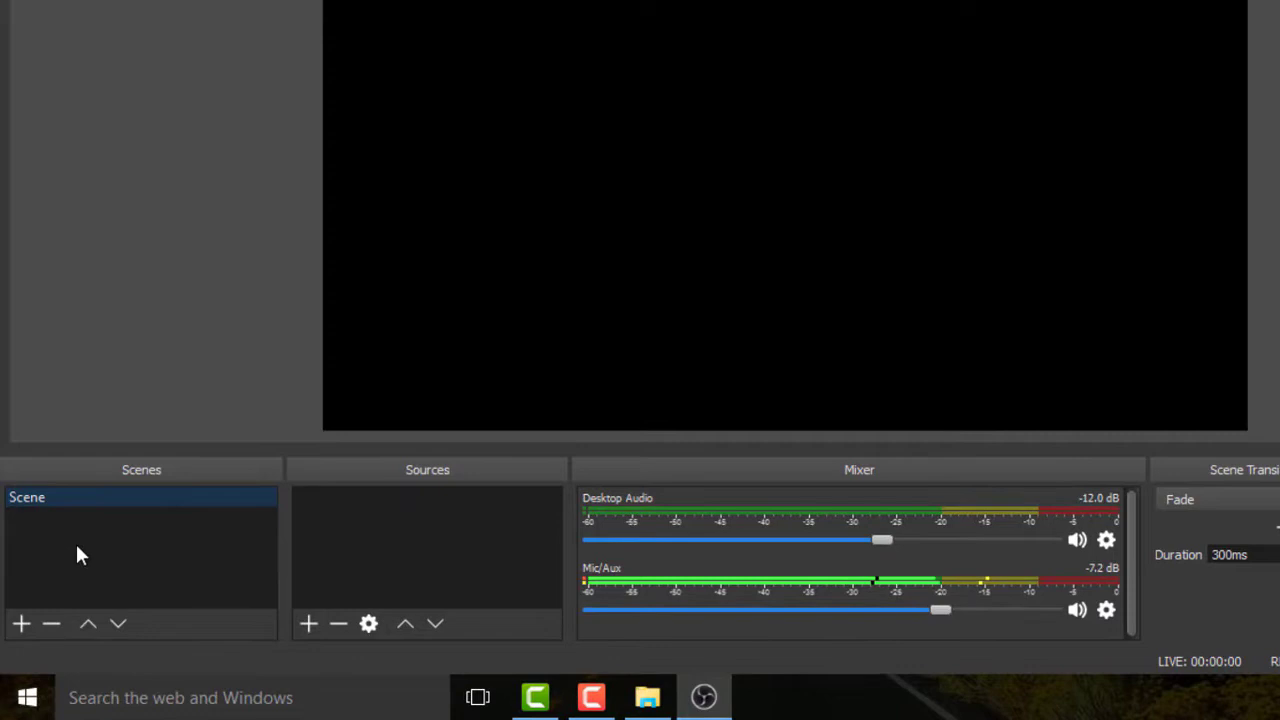
# Step: Create a new scene named 'Scene 1-Client' in the Add Scene dialog
pyautogui.click(20, 625)
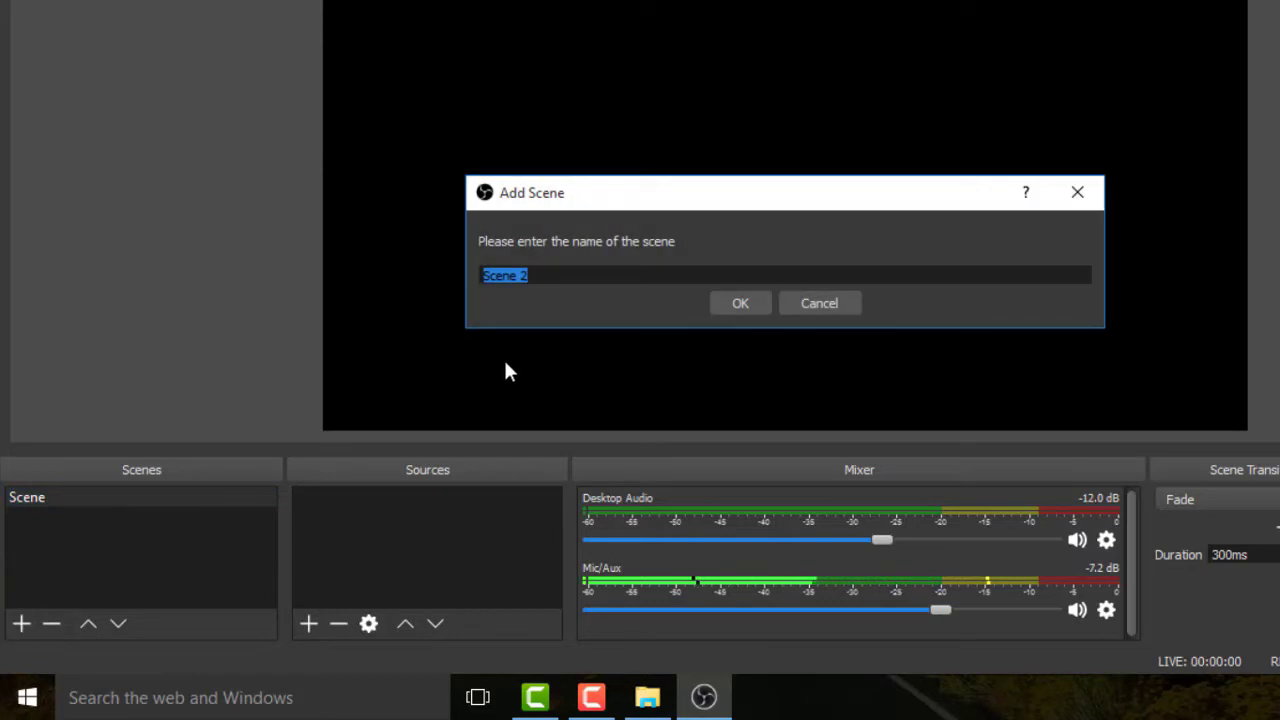
pyautogui.click(556, 275)
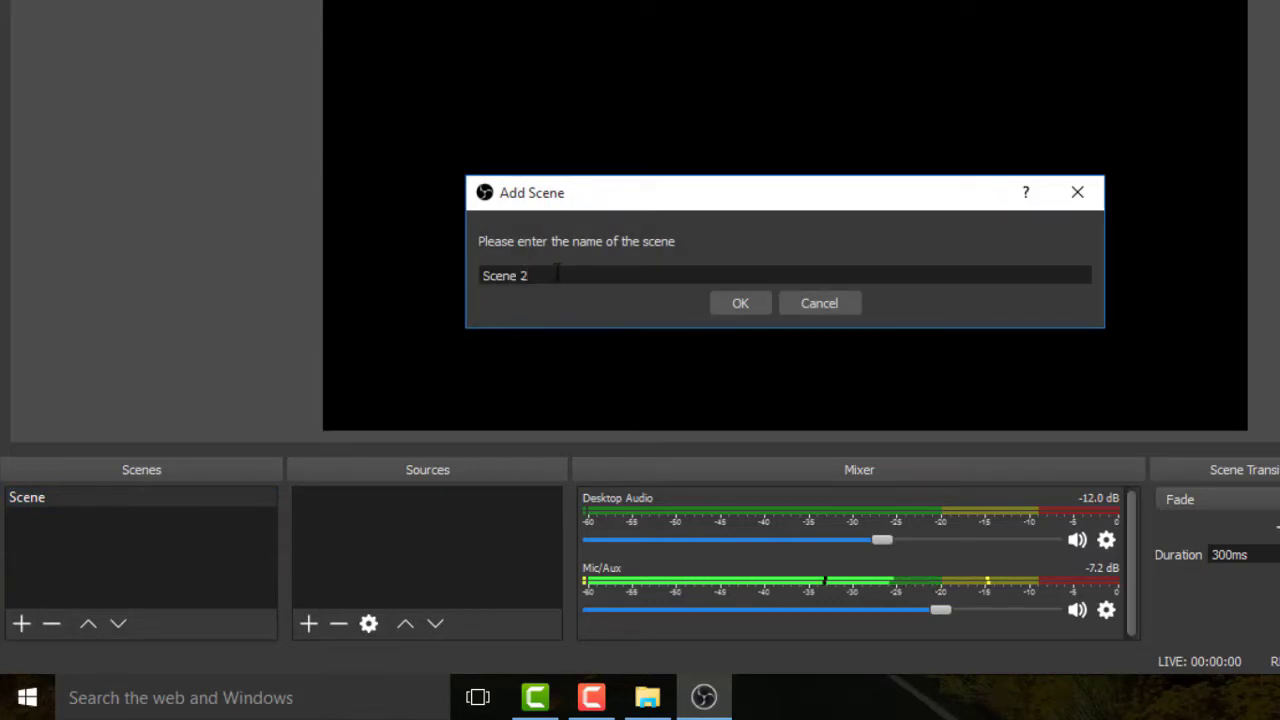
pyautogui.write('1')
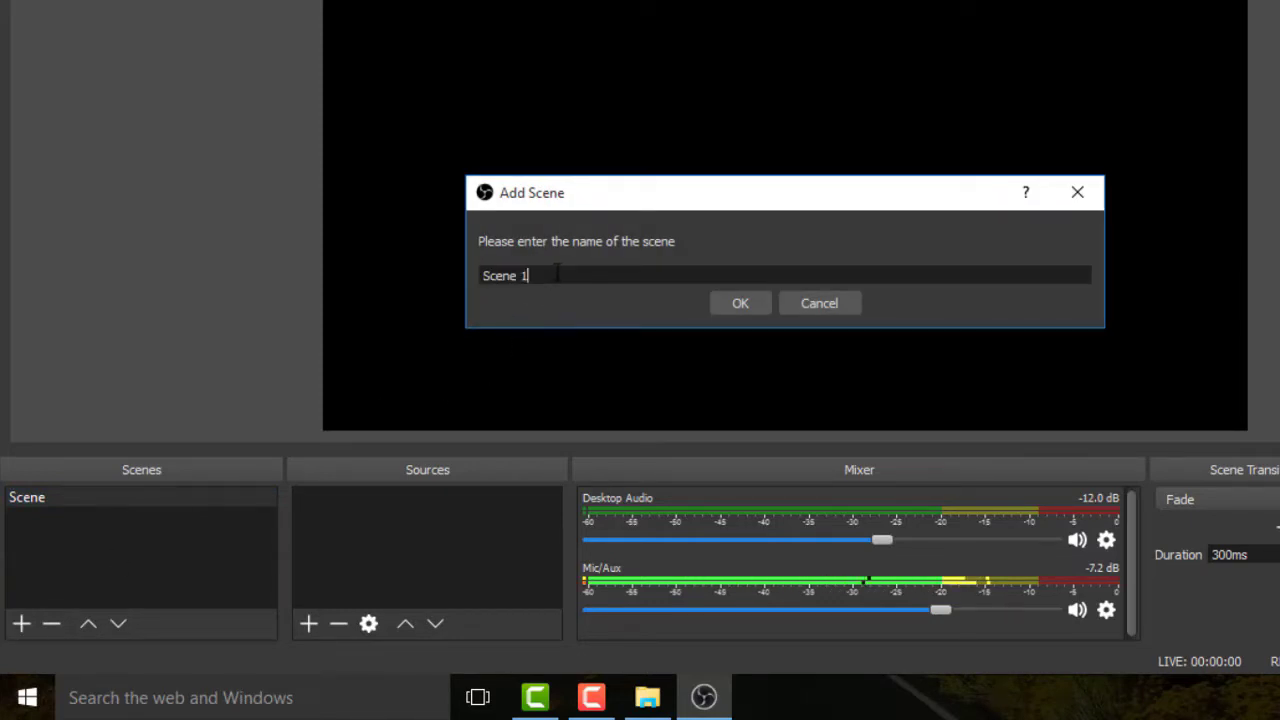
pyautogui.write('-')
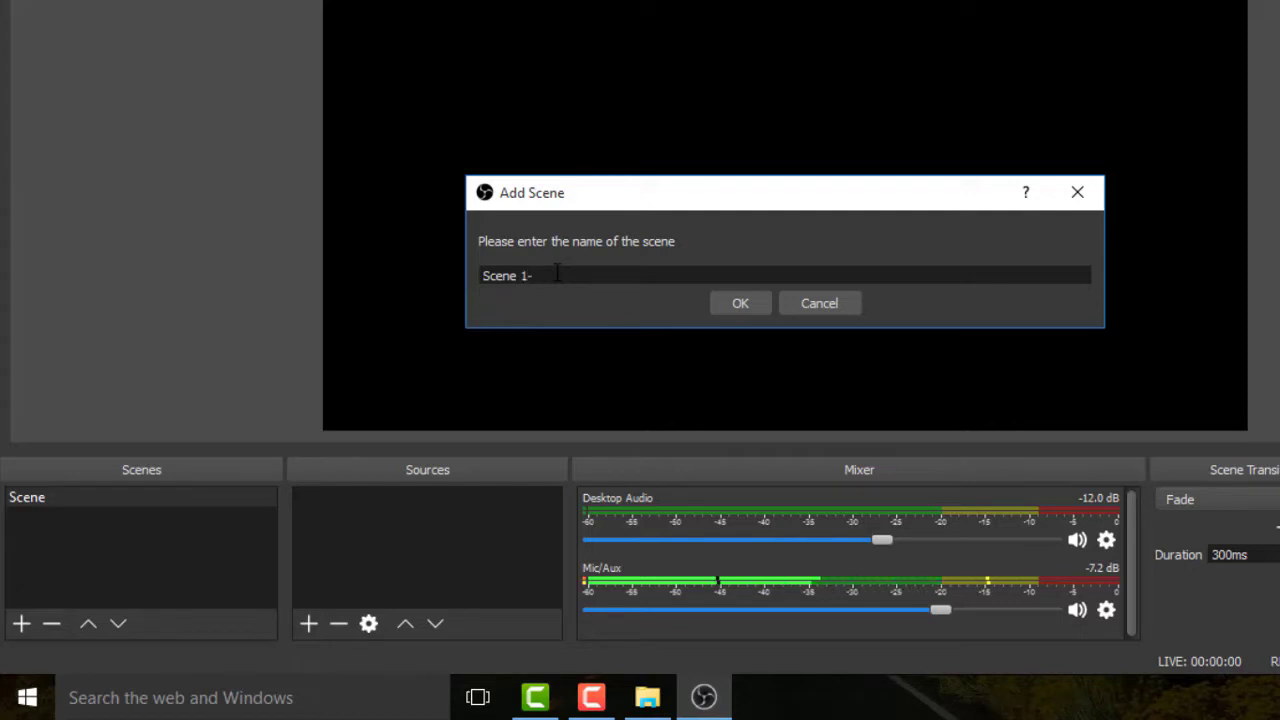
pyautogui.write('Client')
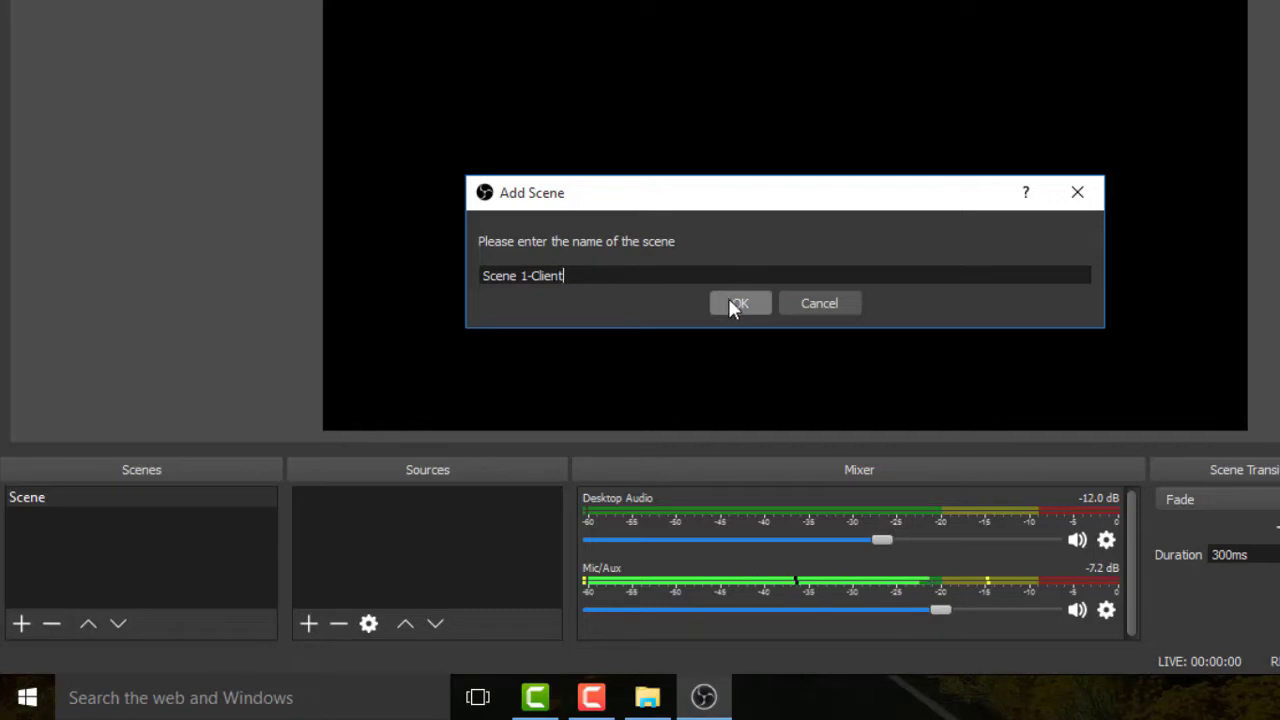
pyautogui.click(738, 303)
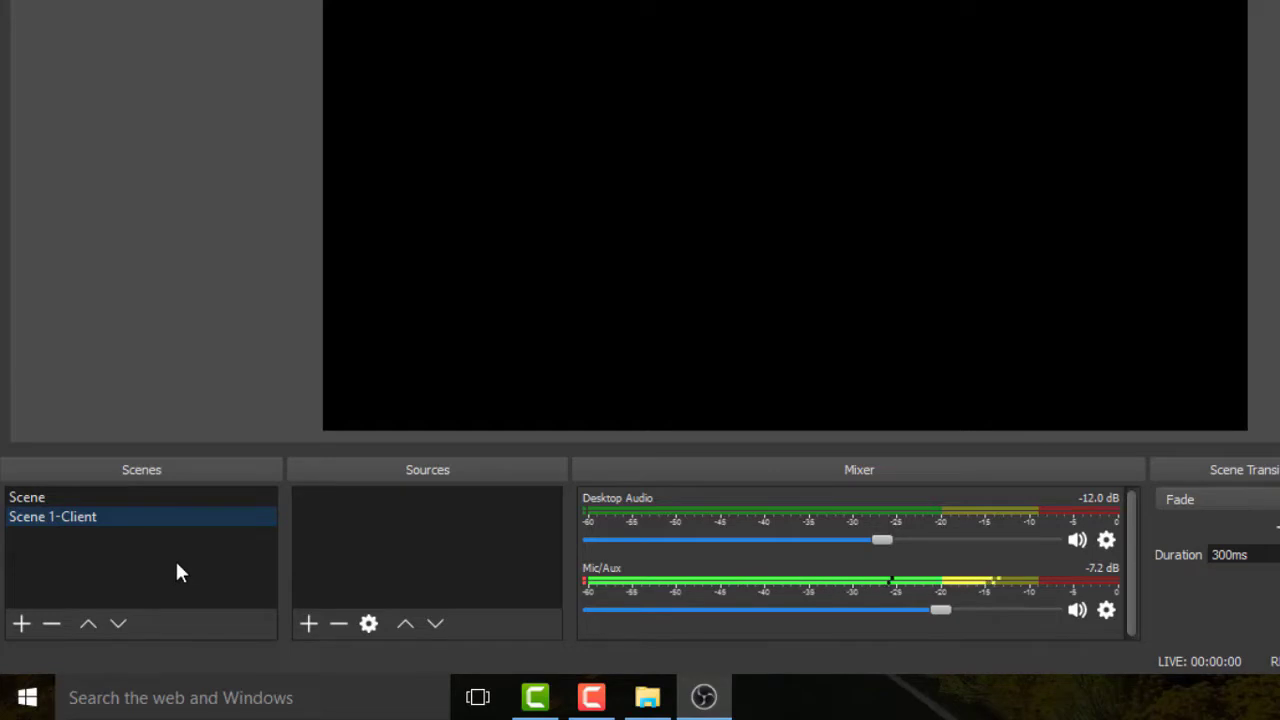
pyautogui.click(307, 622)
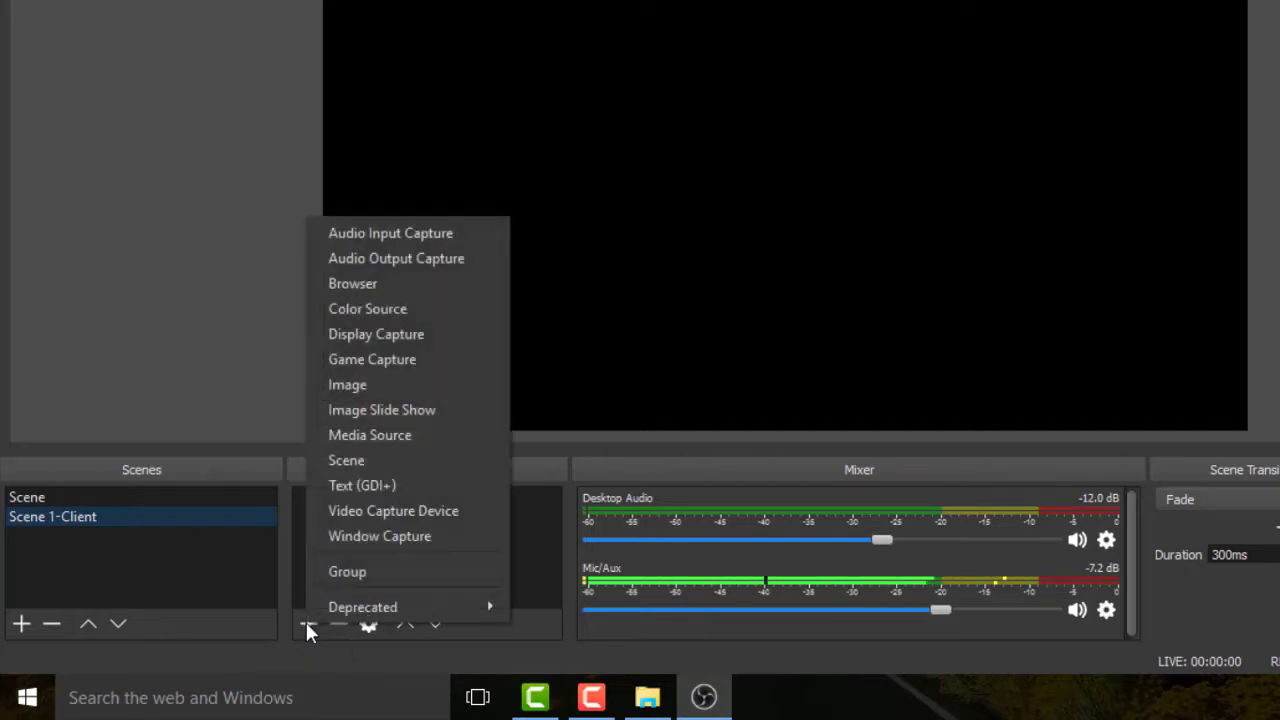
pyautogui.click(375, 537)
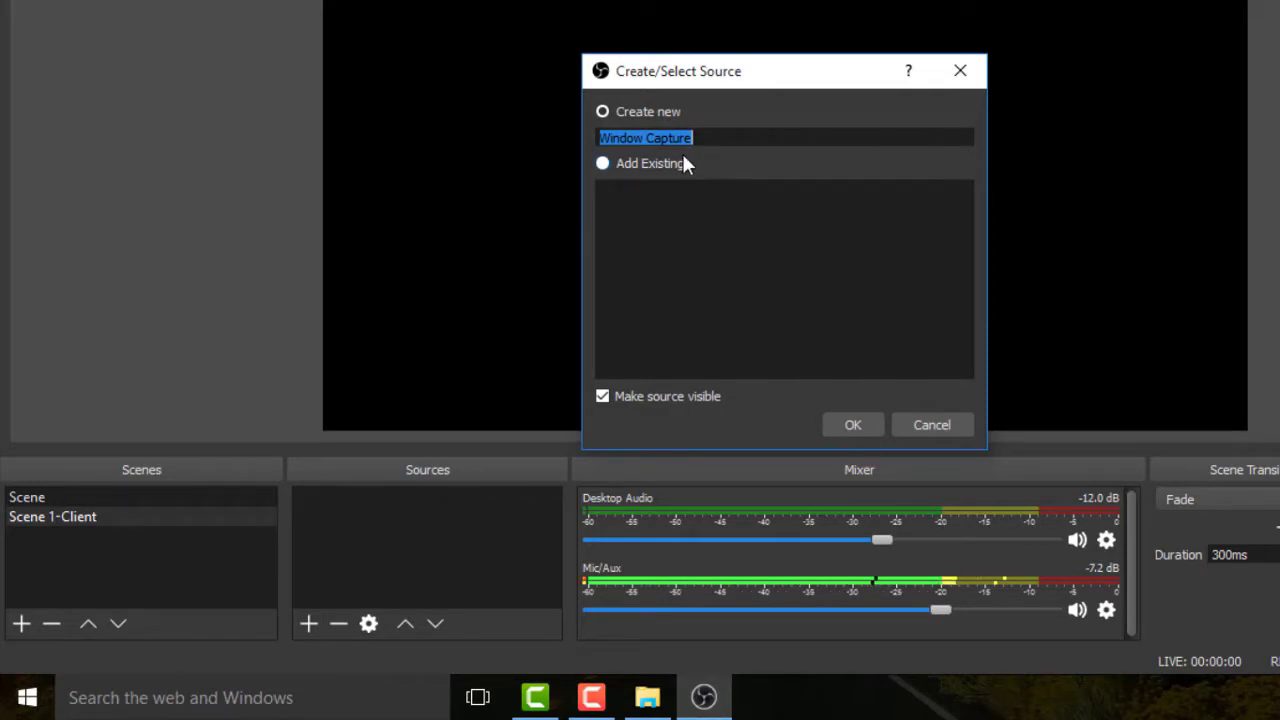
pyautogui.click(940, 422)
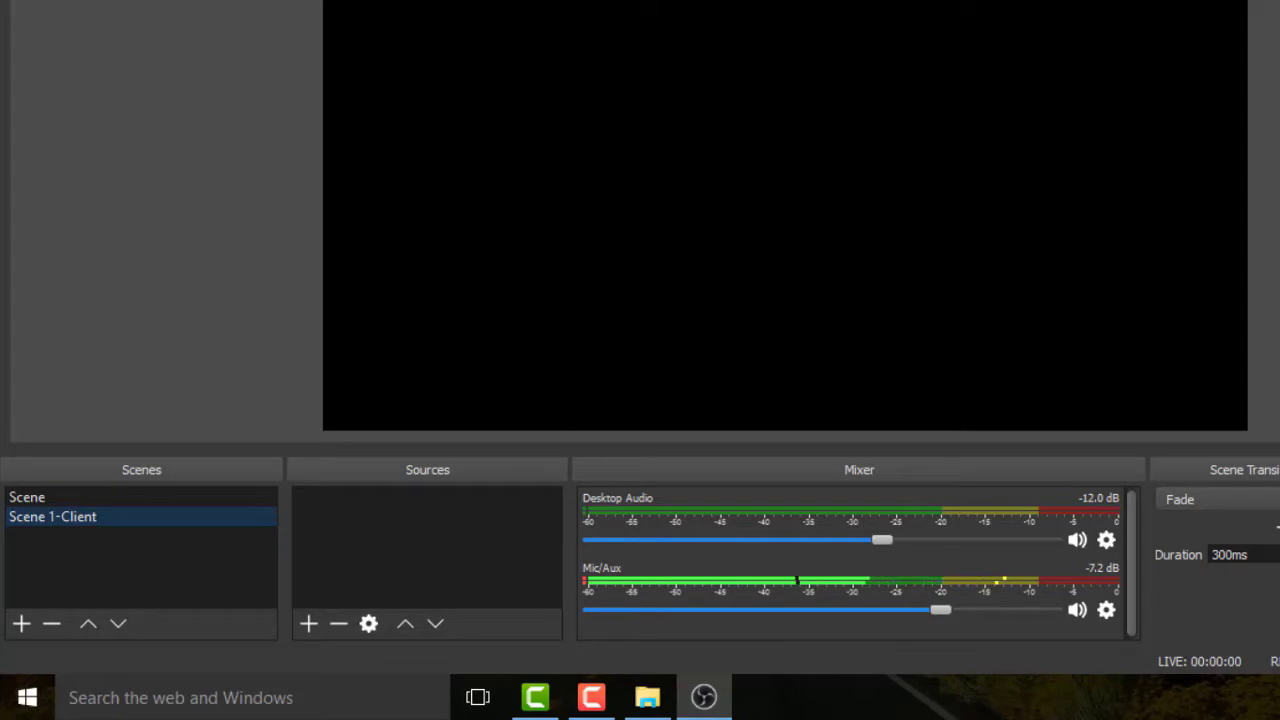
# Step: Show the desktop and launch League of Legends
pyautogui.rightClick(943, 707)
pyautogui.click(1022, 598)
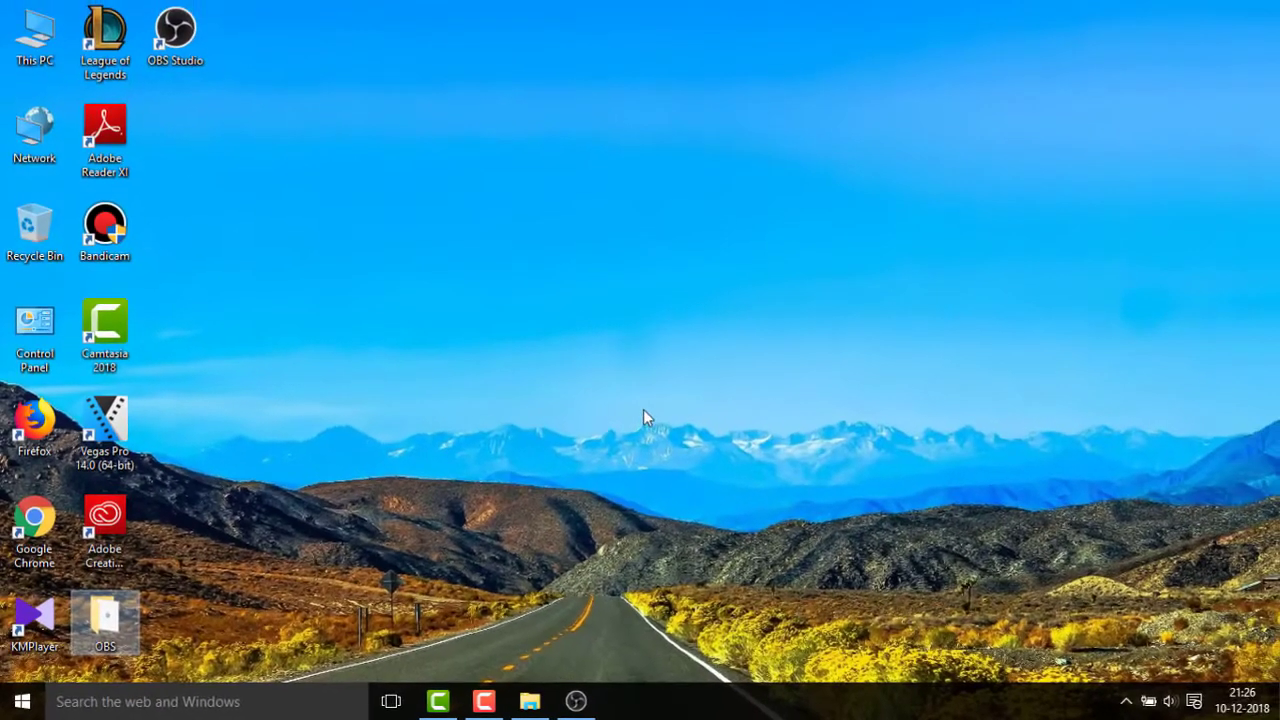
pyautogui.doubleClick(105, 32)
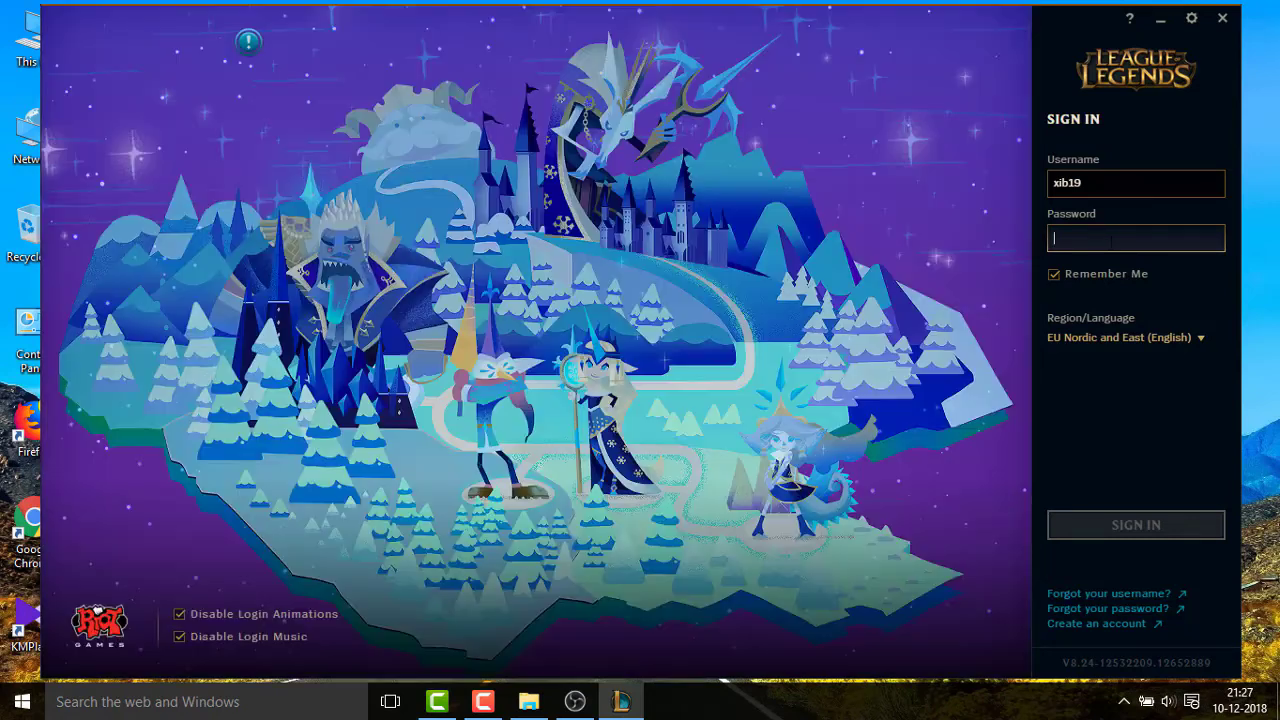
# Step: Sign in to League with the account password, then bring OBS Studio back to front
pyautogui.write('******')
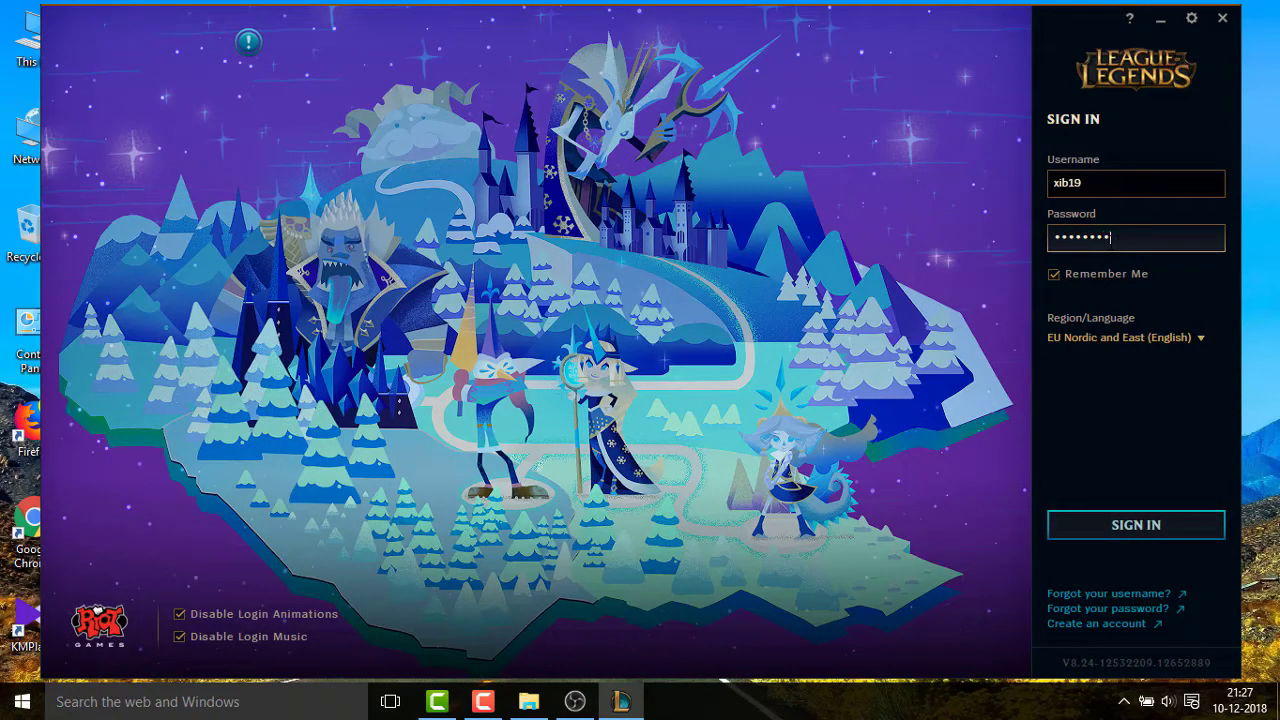
pyautogui.click(1117, 522)
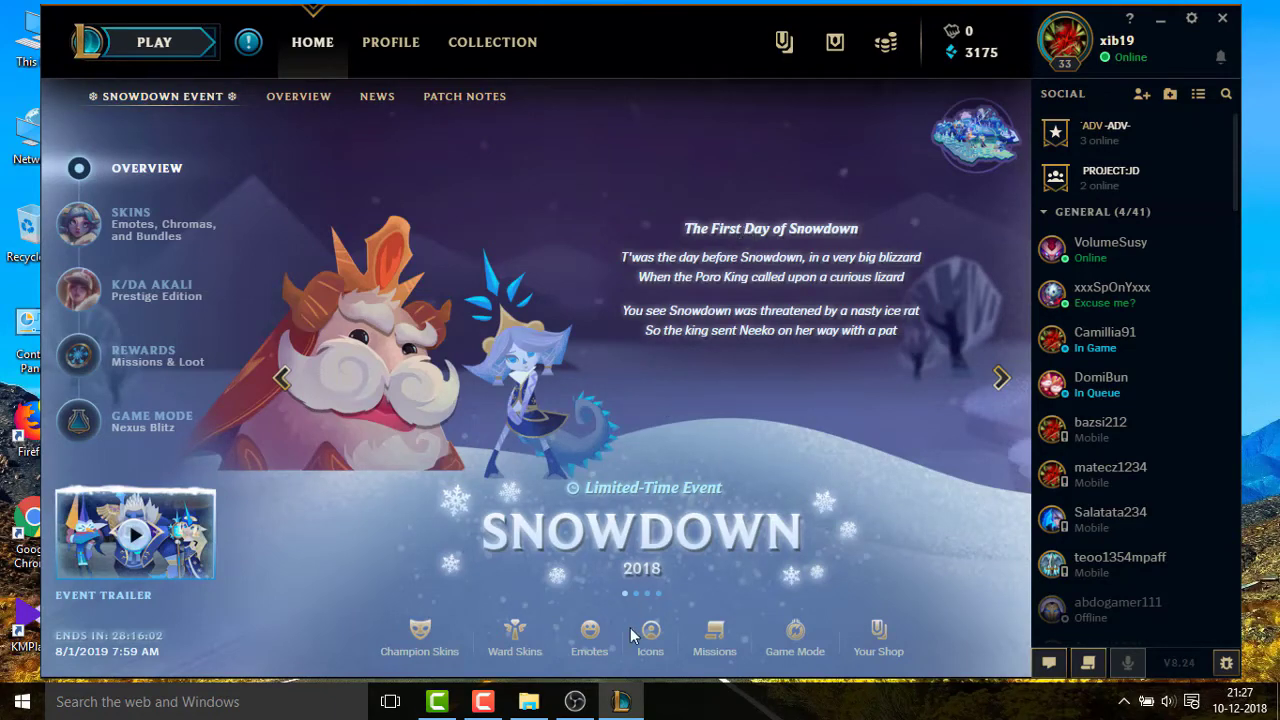
pyautogui.click(577, 705)
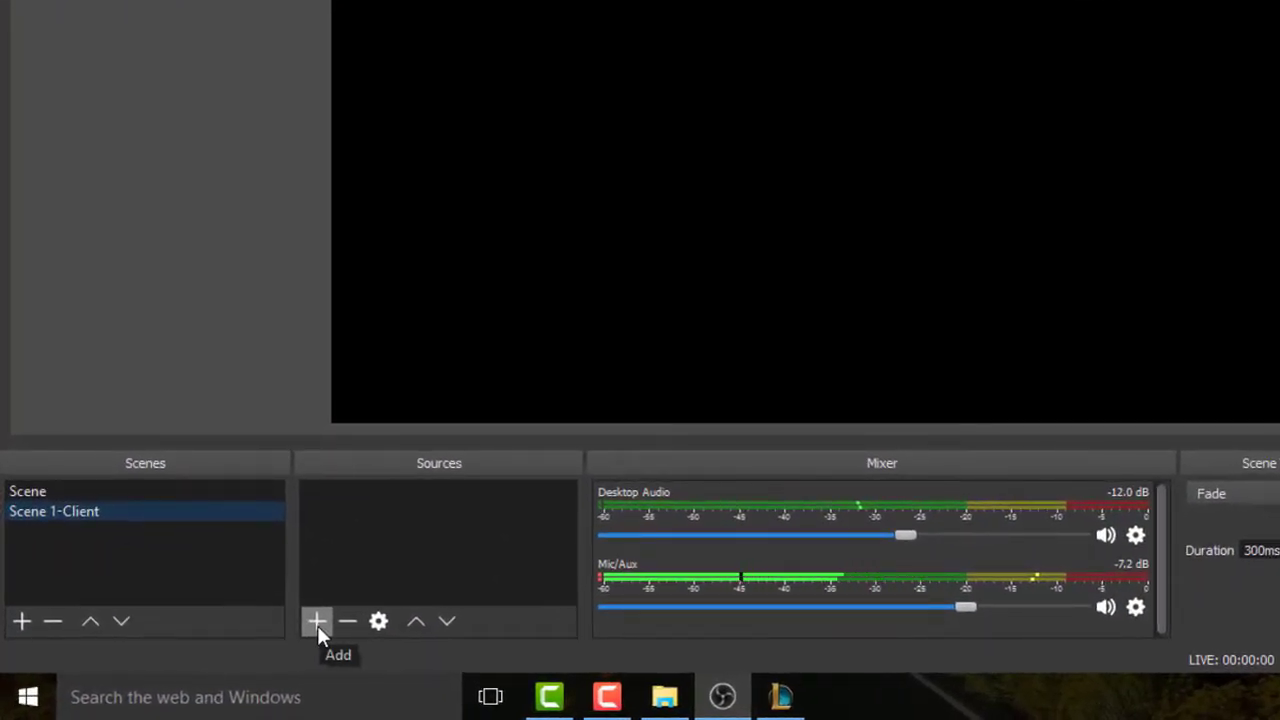
# Step: Add a Window Capture source set to [LeagueClientUx.exe]: League of Legends
pyautogui.click(317, 622)
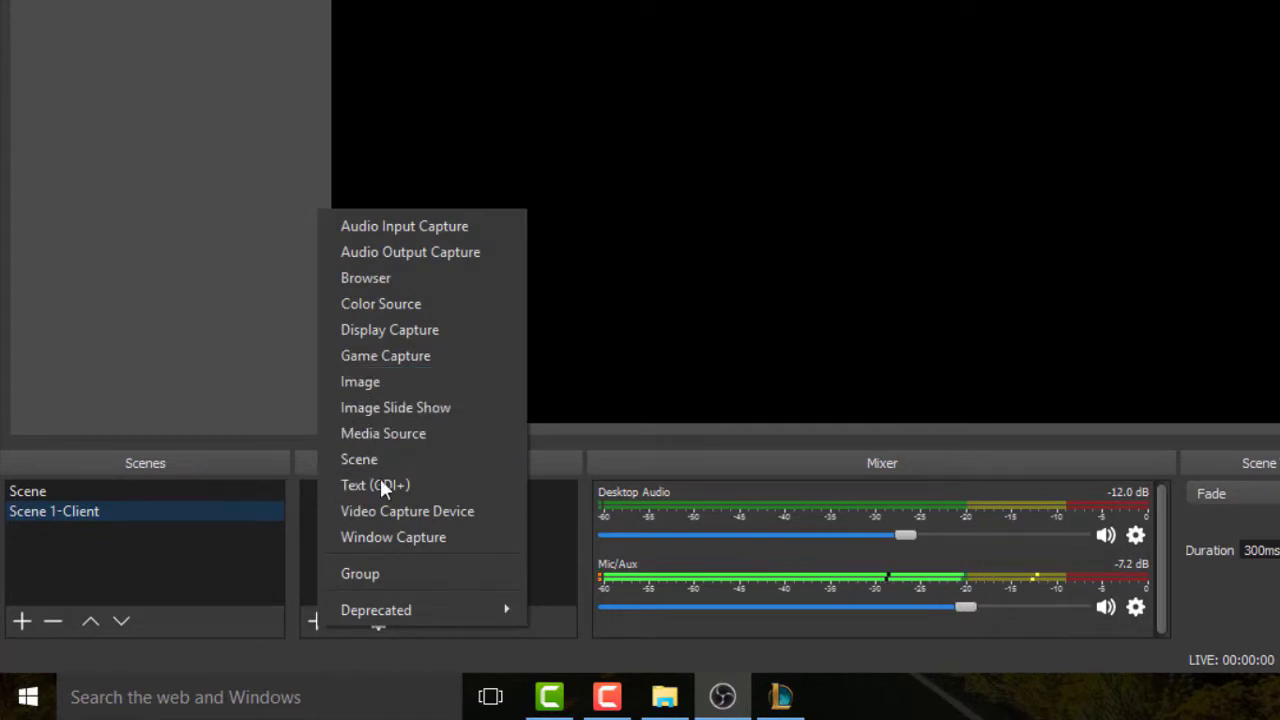
pyautogui.click(381, 536)
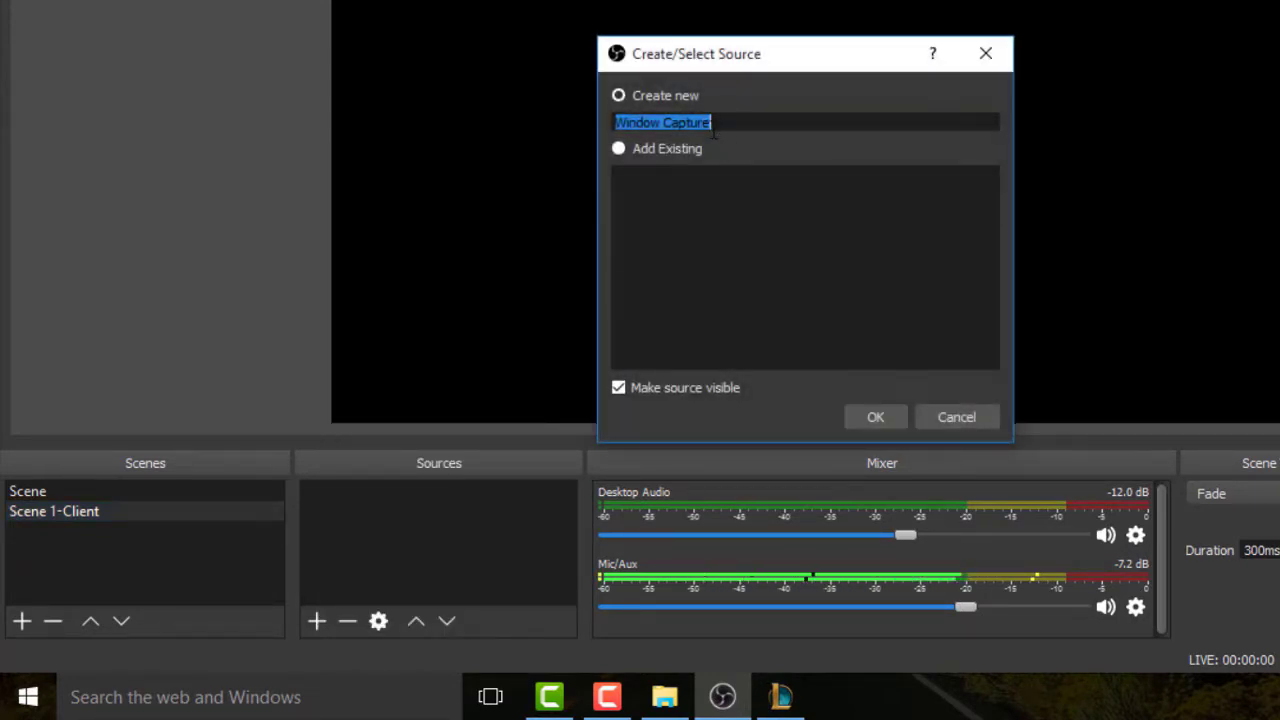
pyautogui.click(882, 422)
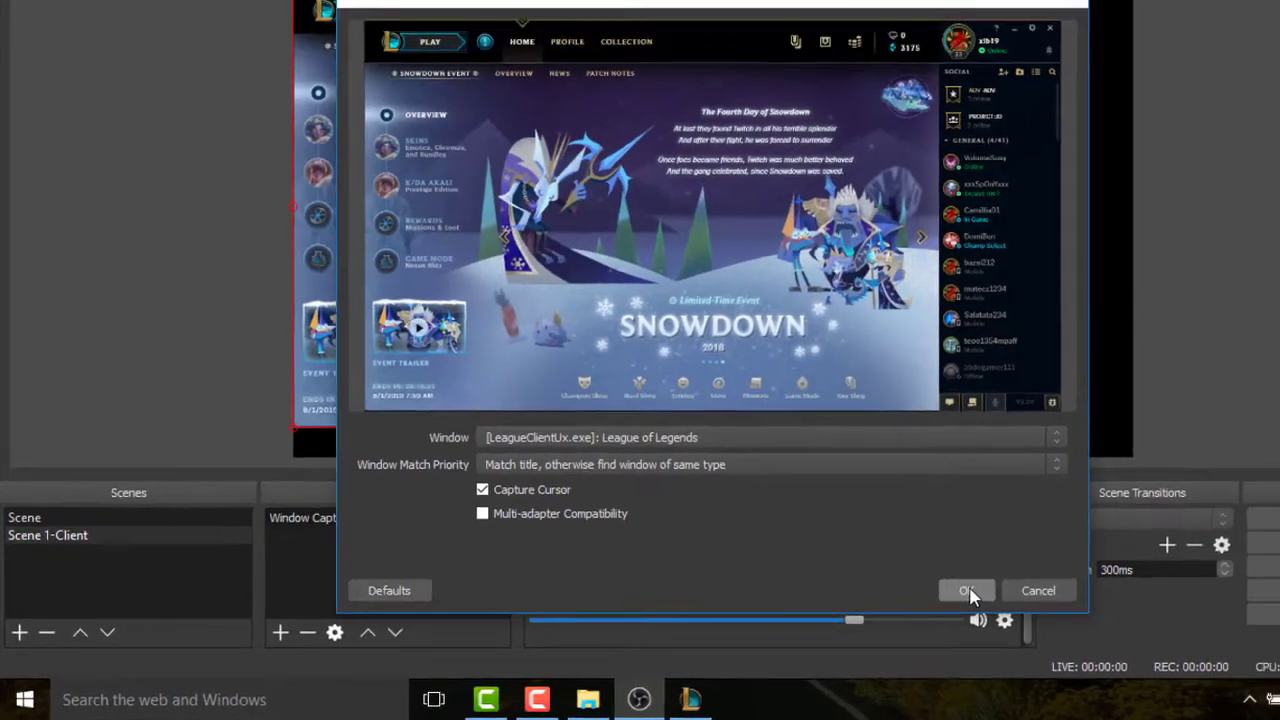
pyautogui.click(1094, 572)
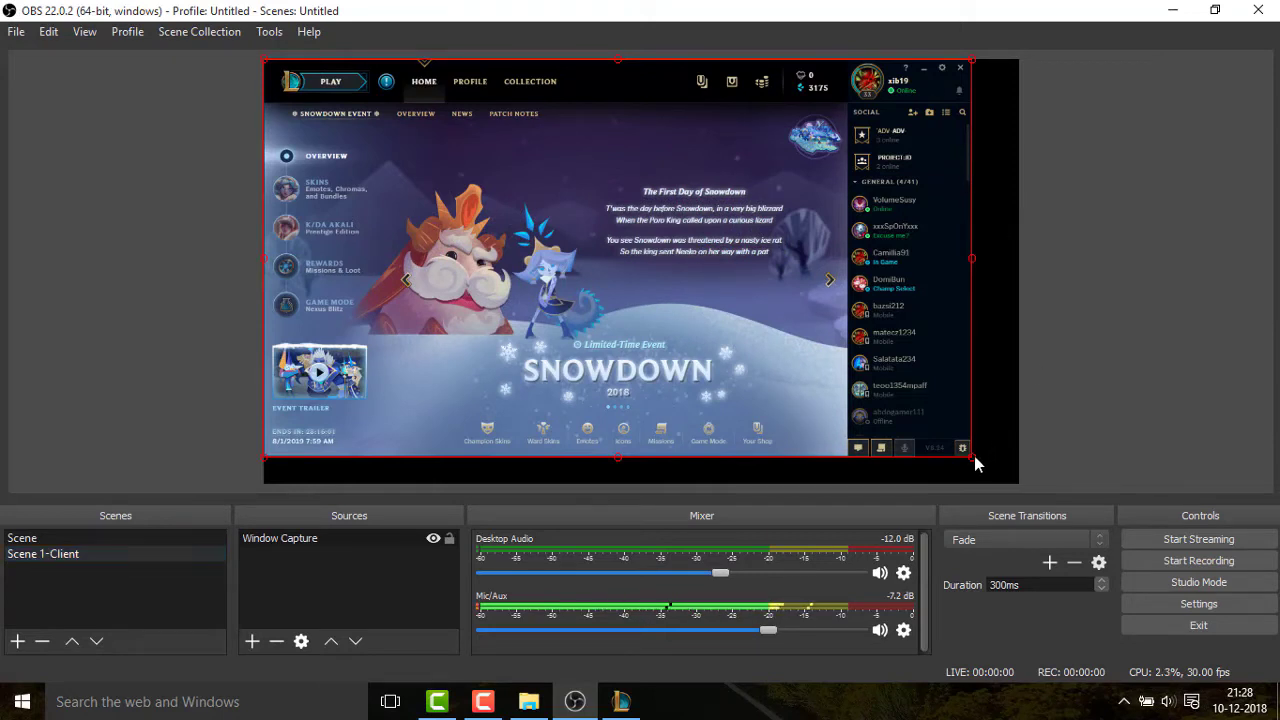
# Step: Drag the Window Capture's bottom-right handle out to the canvas corner to fill the preview
pyautogui.moveTo(977, 464); pyautogui.dragTo(969, 458)
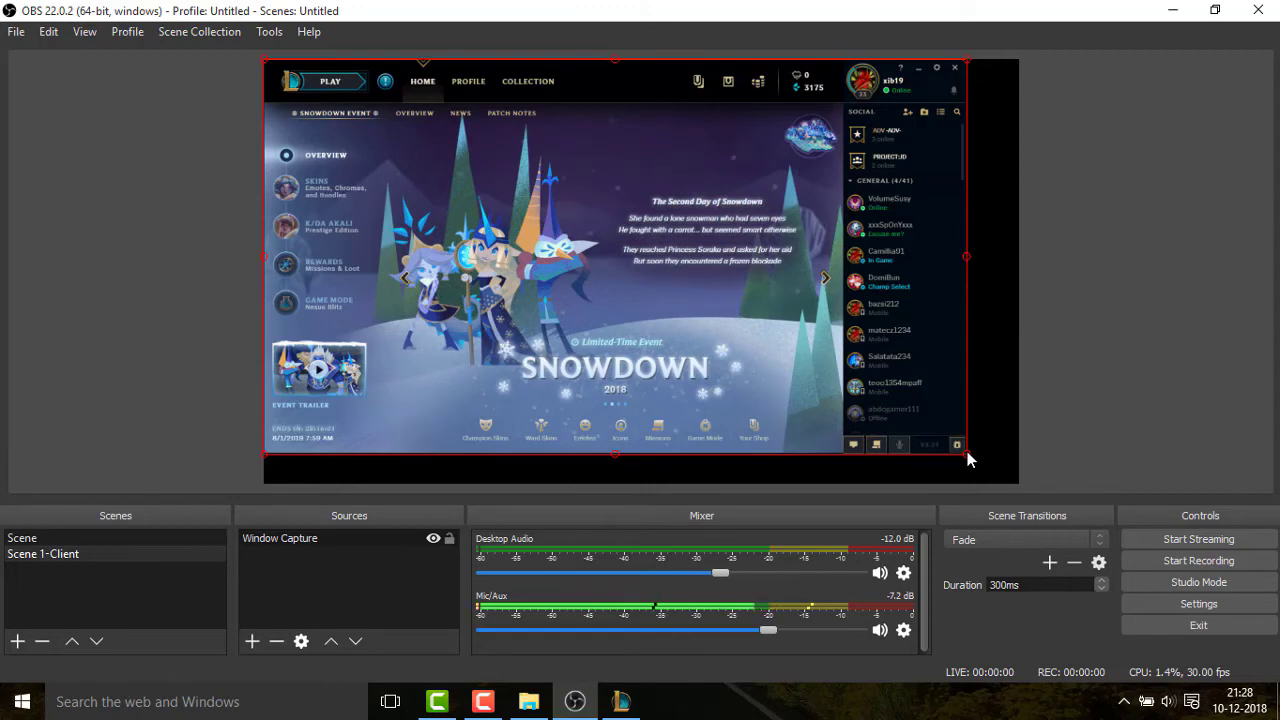
pyautogui.moveTo(967, 451)
pyautogui.mouseDown()
pyautogui.moveTo(1023, 481)
pyautogui.moveTo(990, 457)
pyautogui.mouseUp()
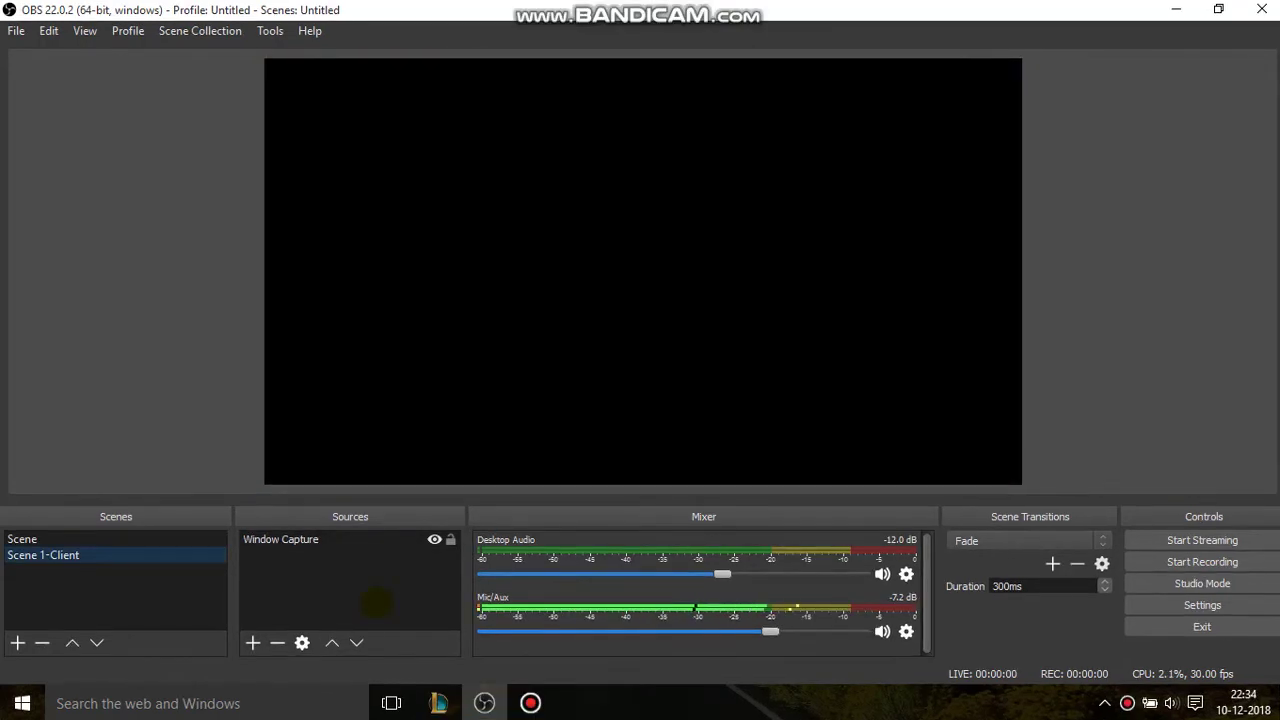
# Step: Create a new scene named 'Scene 2-GamePlay' in the Add Scene dialog
pyautogui.click(17, 643)
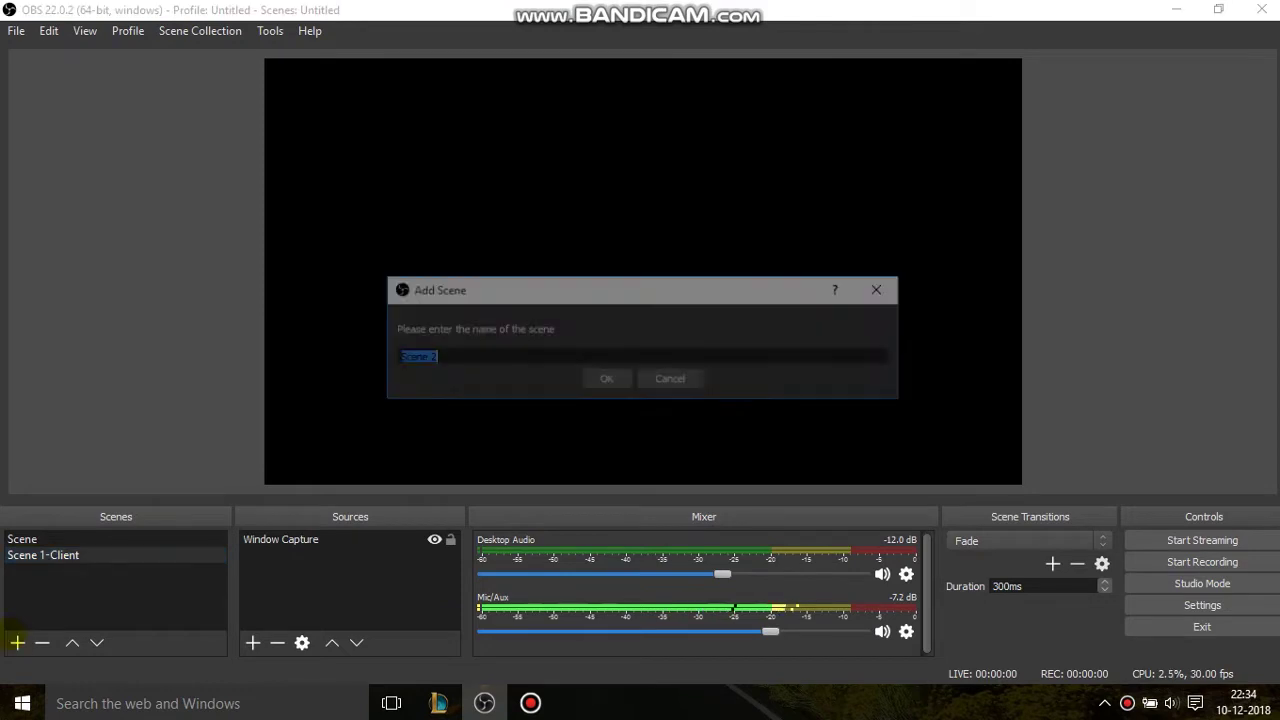
pyautogui.click(465, 357)
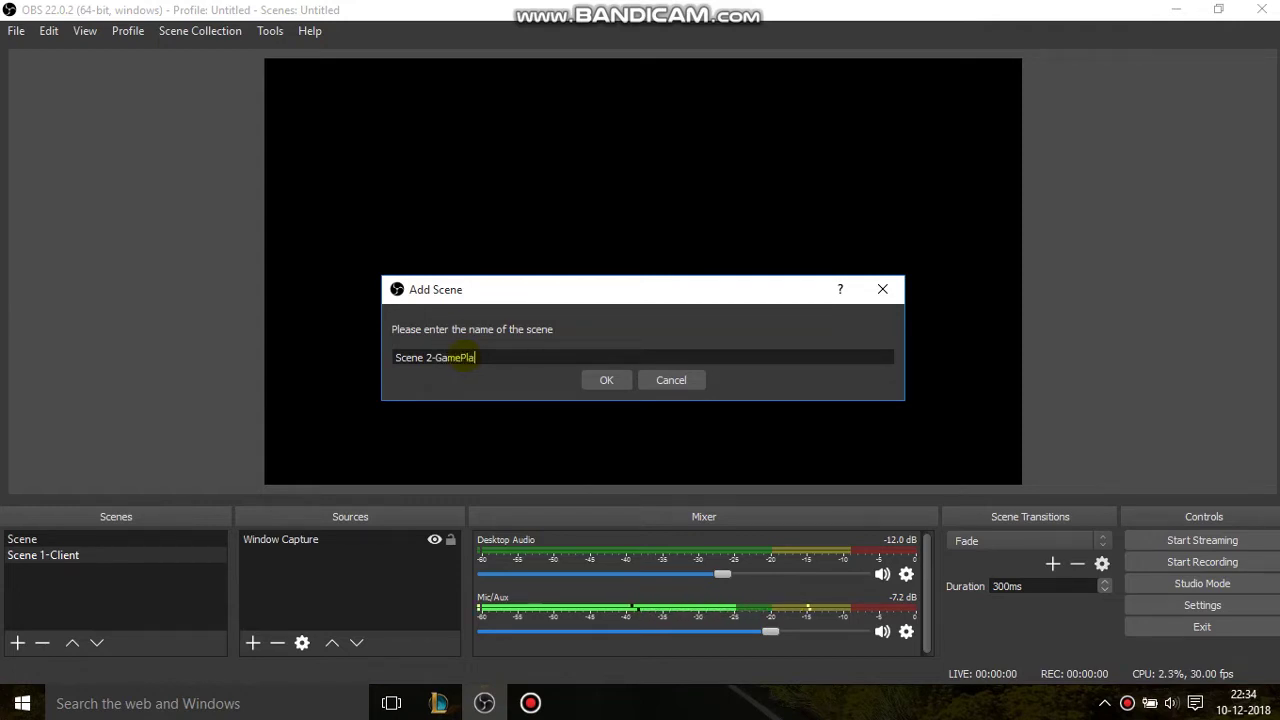
pyautogui.click(606, 380)
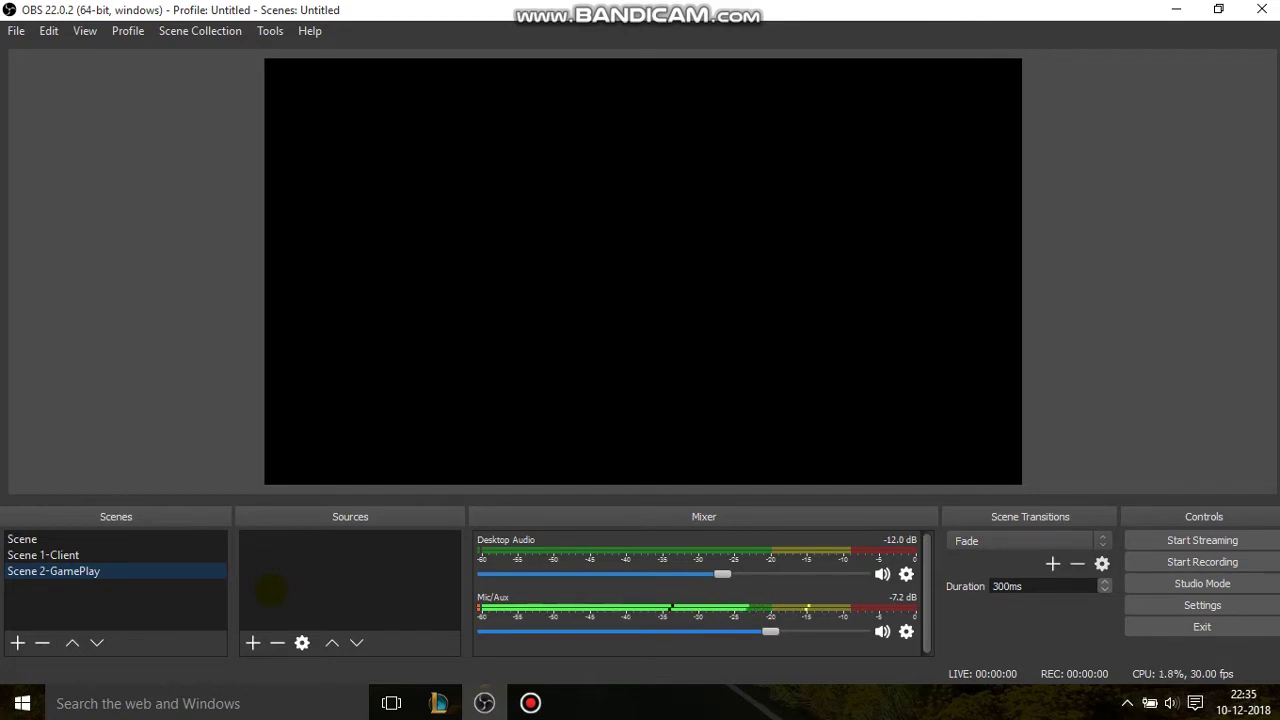
# Step: In the League client, set up and start a Training Practice Tool game
pyautogui.click(438, 703)
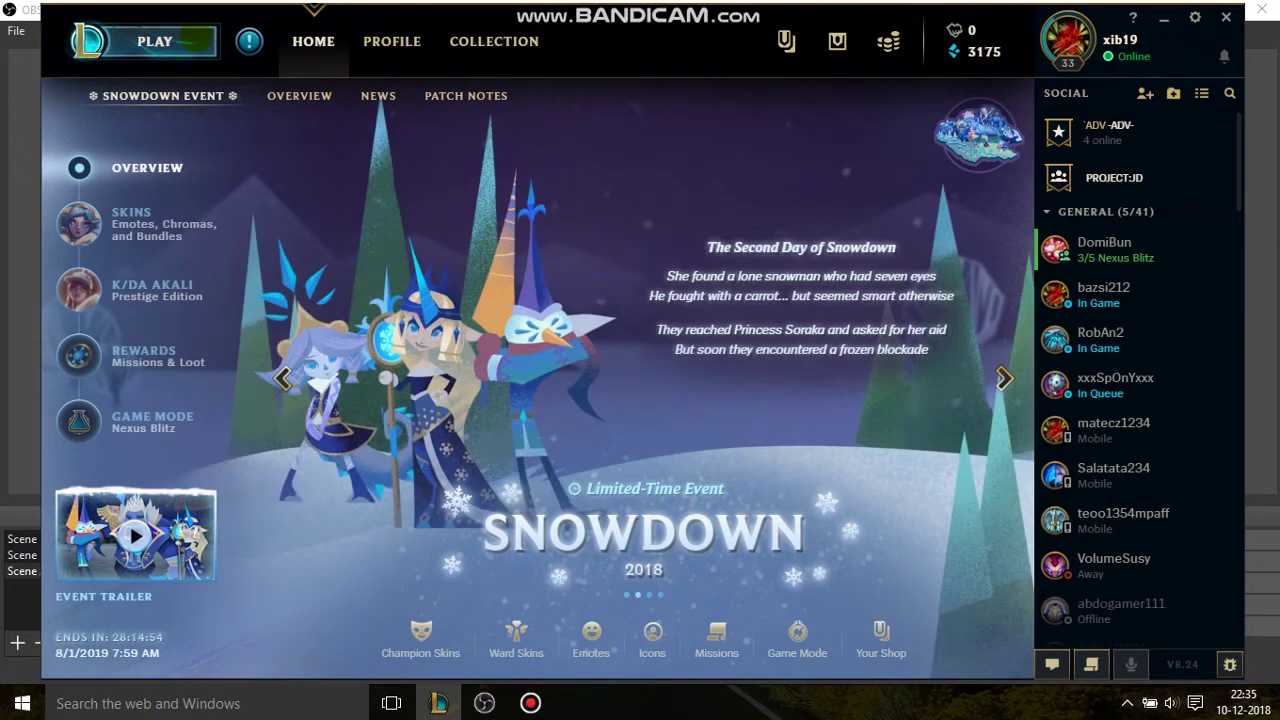
pyautogui.click(155, 41)
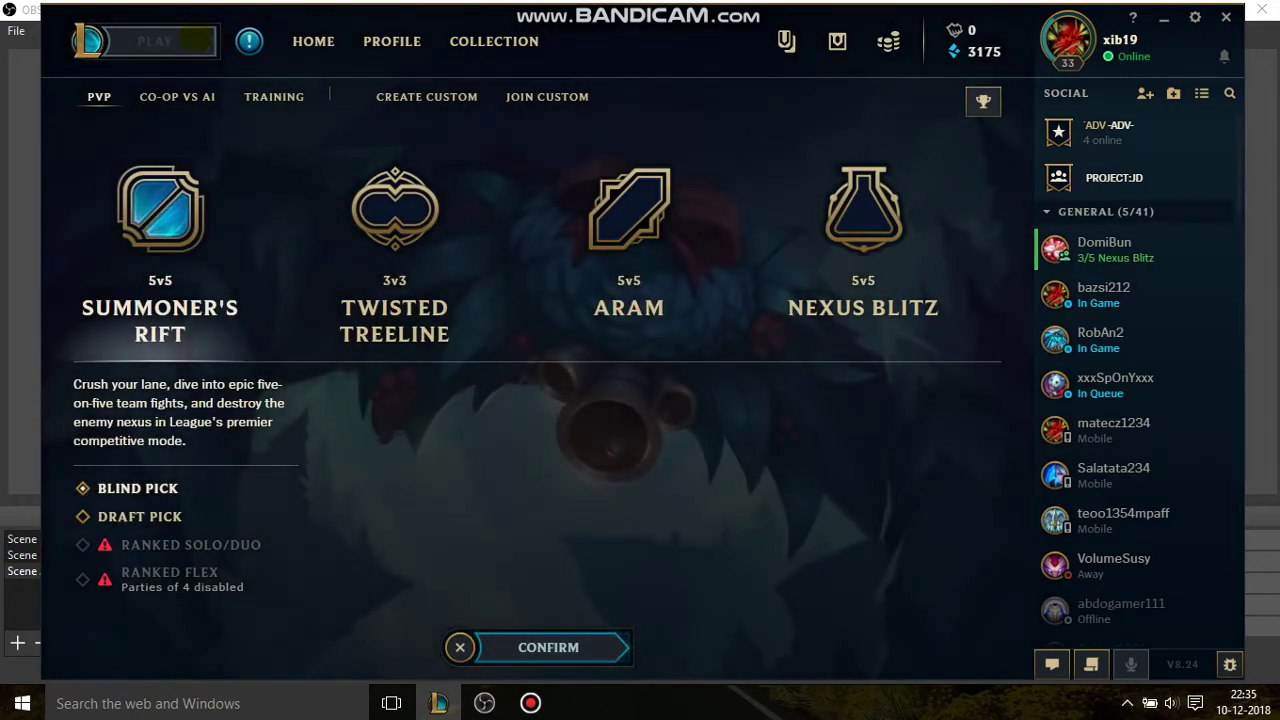
pyautogui.click(274, 96)
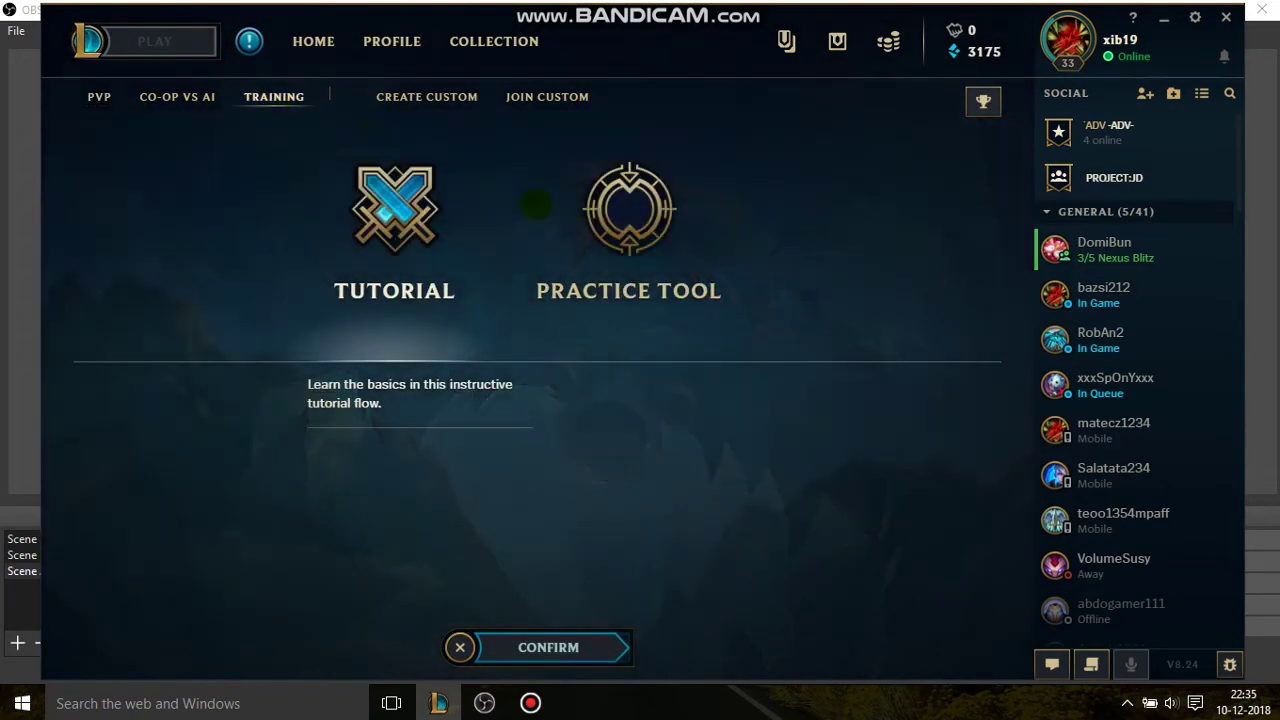
pyautogui.click(629, 210)
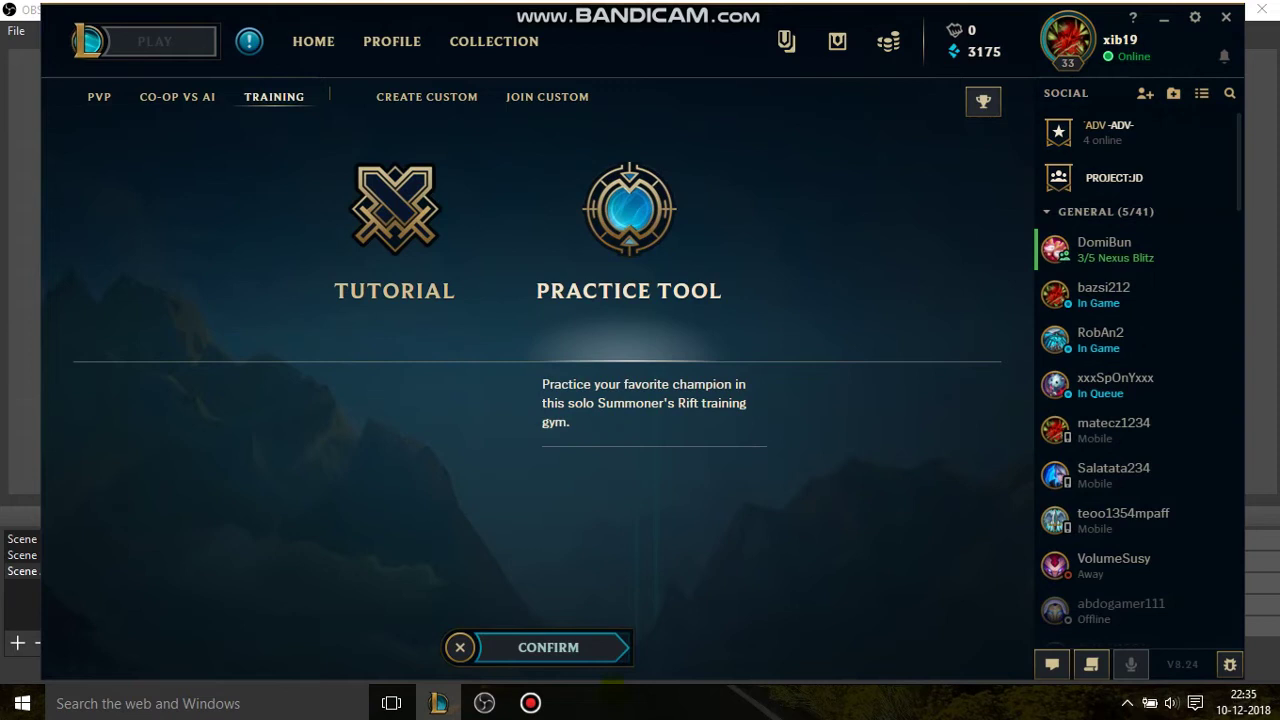
pyautogui.click(560, 650)
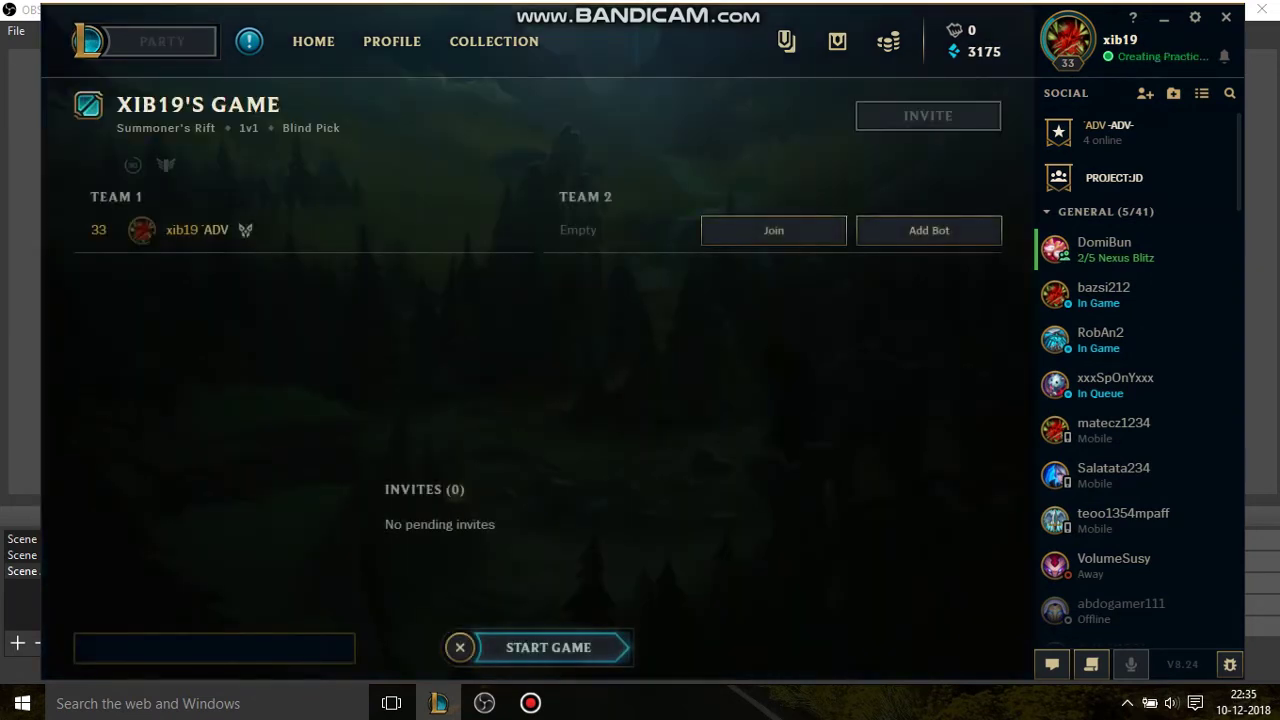
pyautogui.click(548, 647)
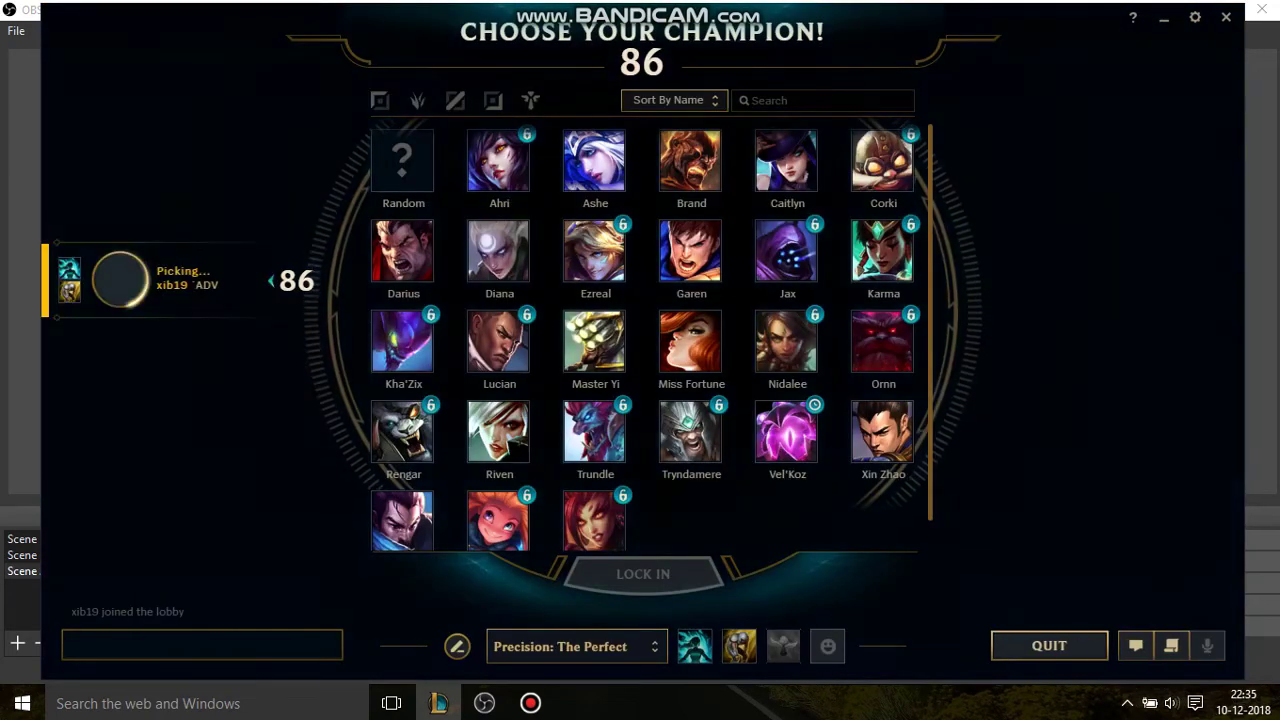
# Step: Lock in Garen as the champion, then Alt+Tab back to OBS Studio
pyautogui.click(691, 251)
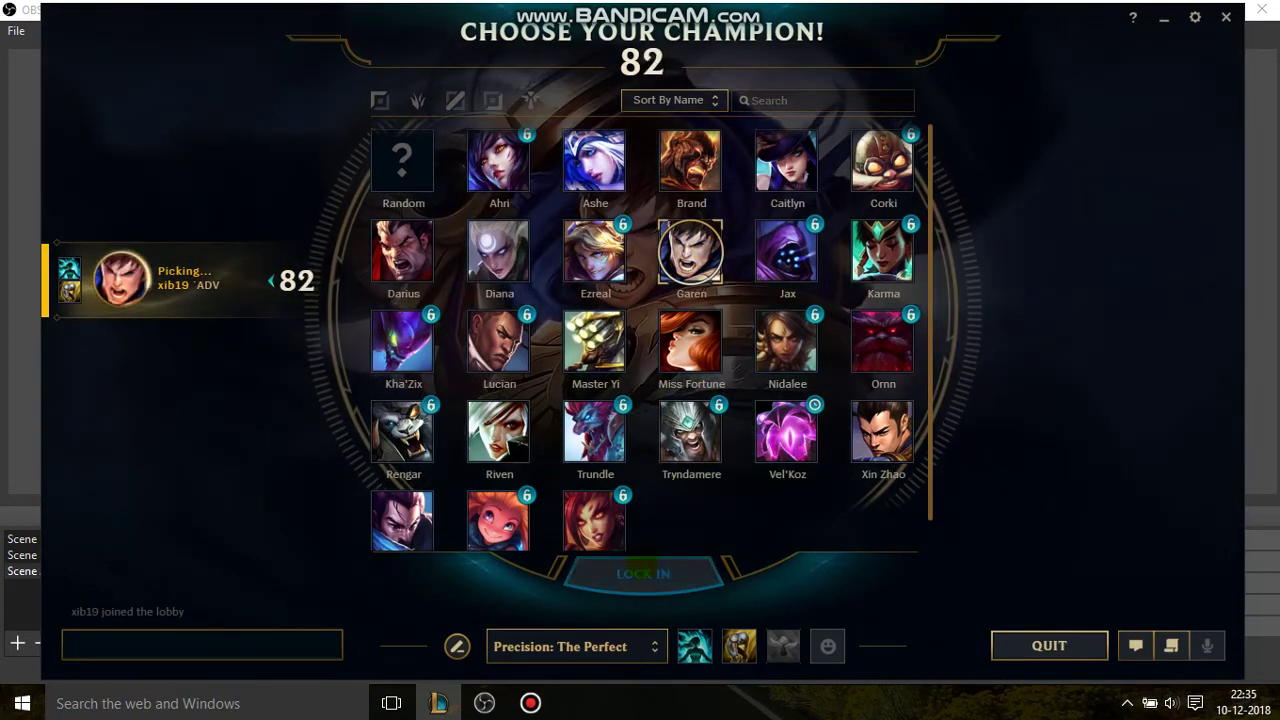
pyautogui.click(643, 574)
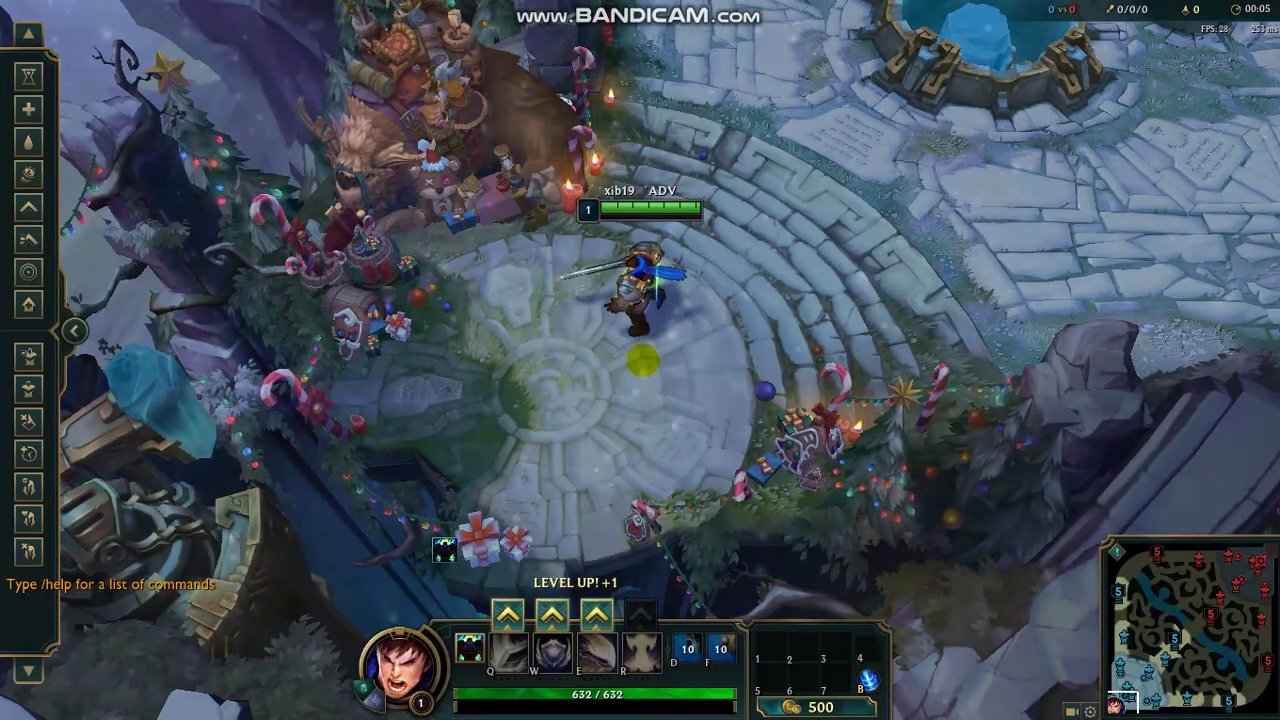
pyautogui.hotkey('alt', 'Tab')
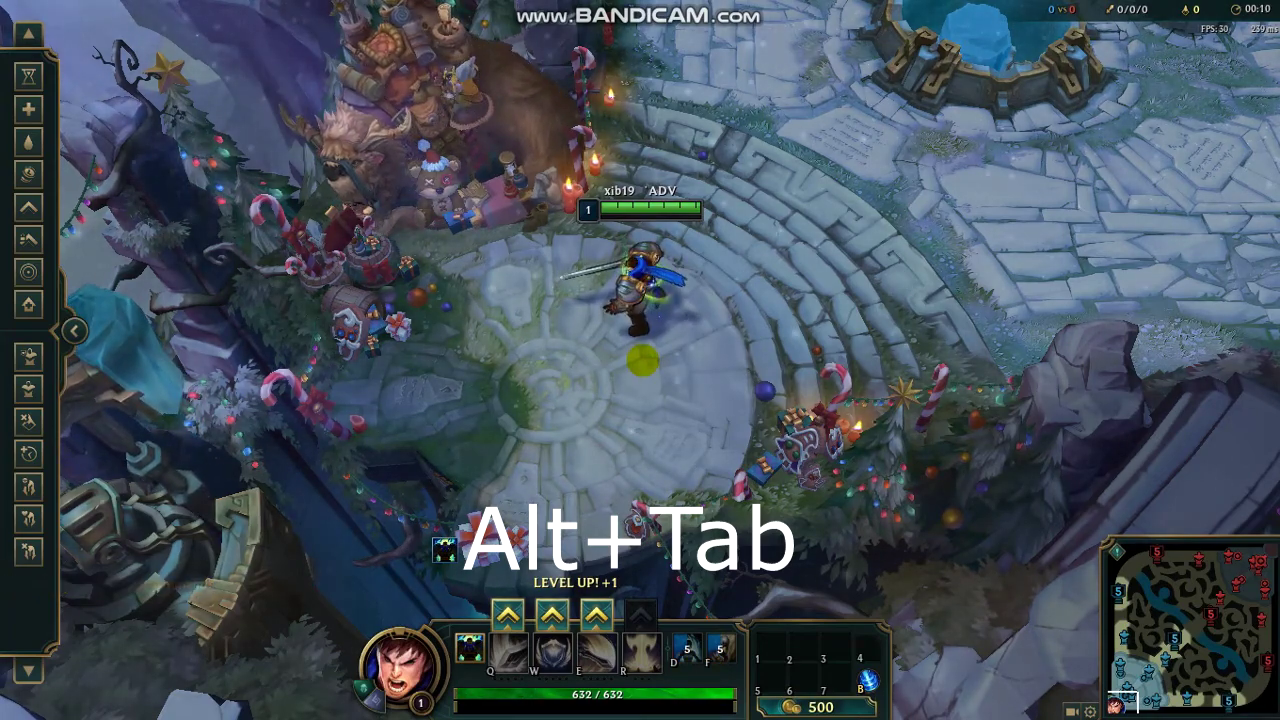
pyautogui.hotkey('alt', 'Tab')
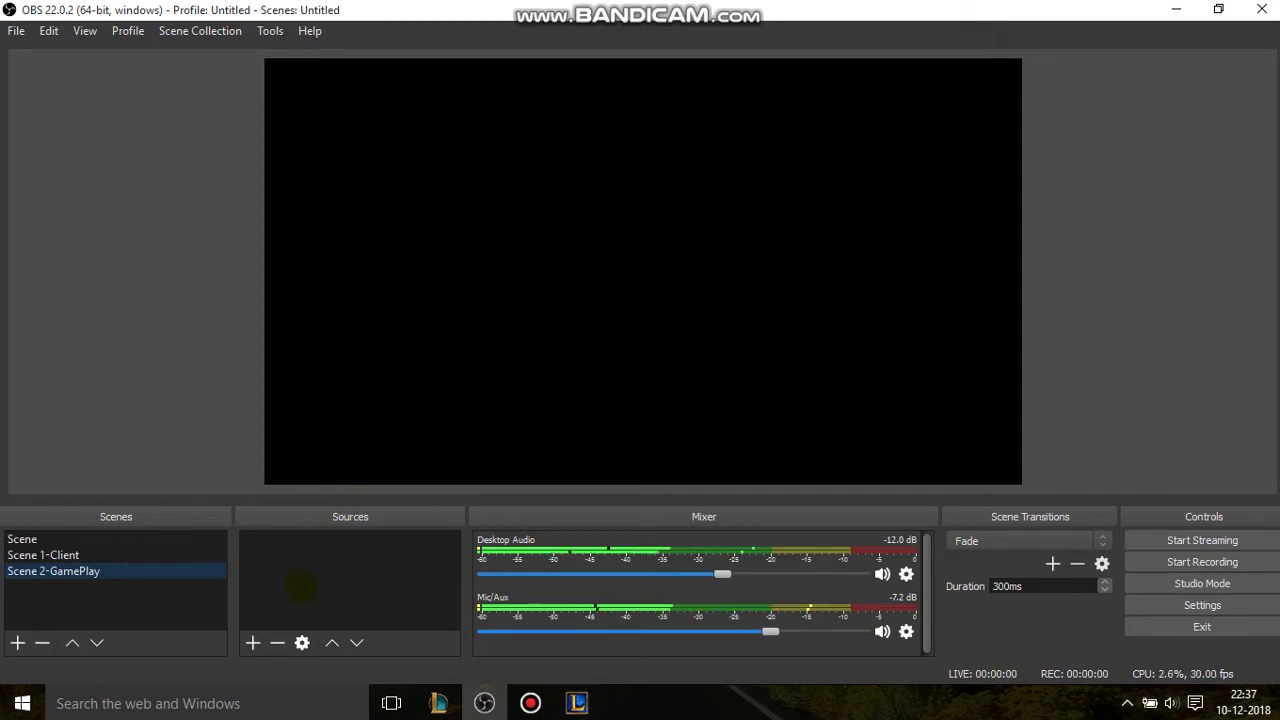
# Step: Add a Game Capture source in 'Capture specific window' mode targeting the League of Legends (TM) Client window
pyautogui.click(252, 643)
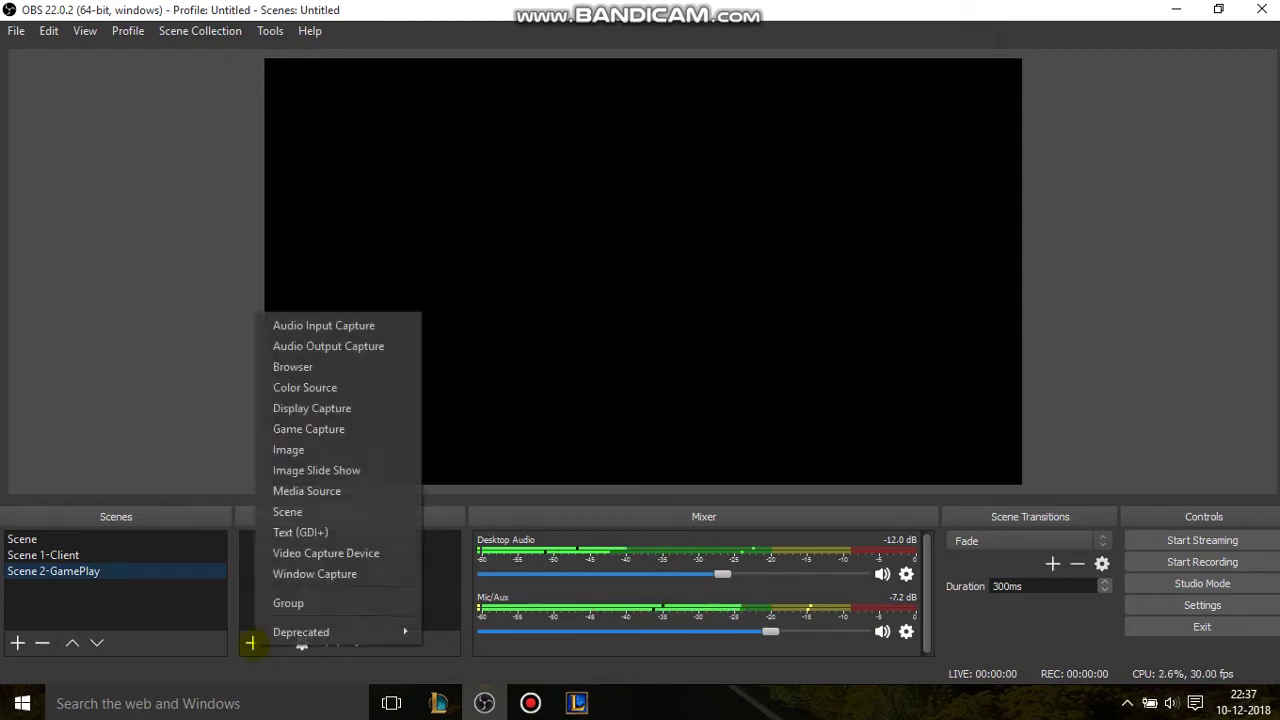
pyautogui.click(308, 428)
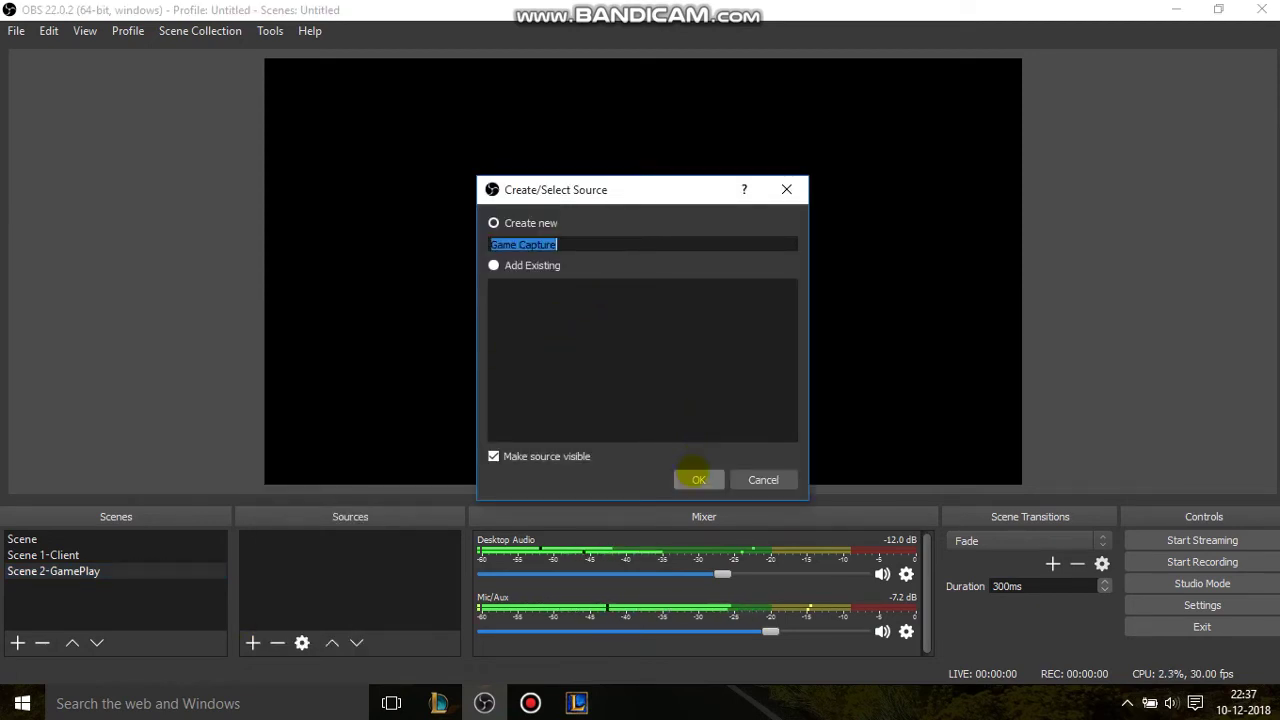
pyautogui.click(697, 479)
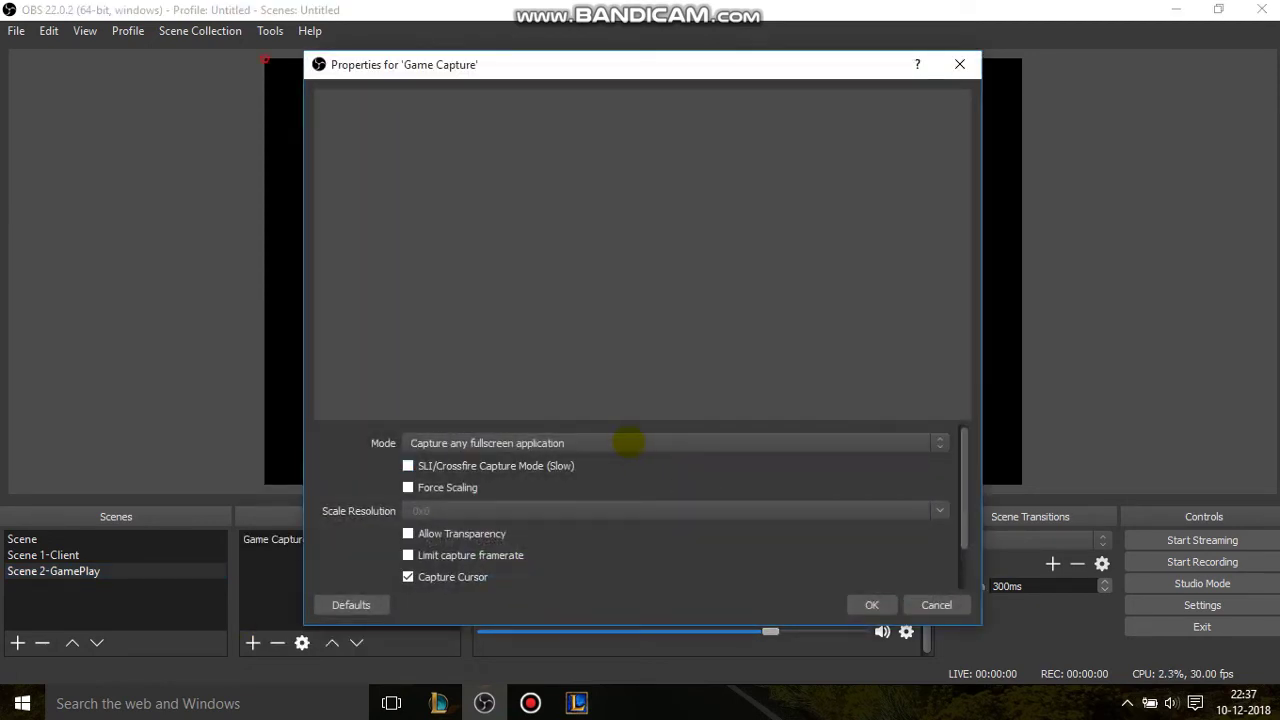
pyautogui.click(628, 441)
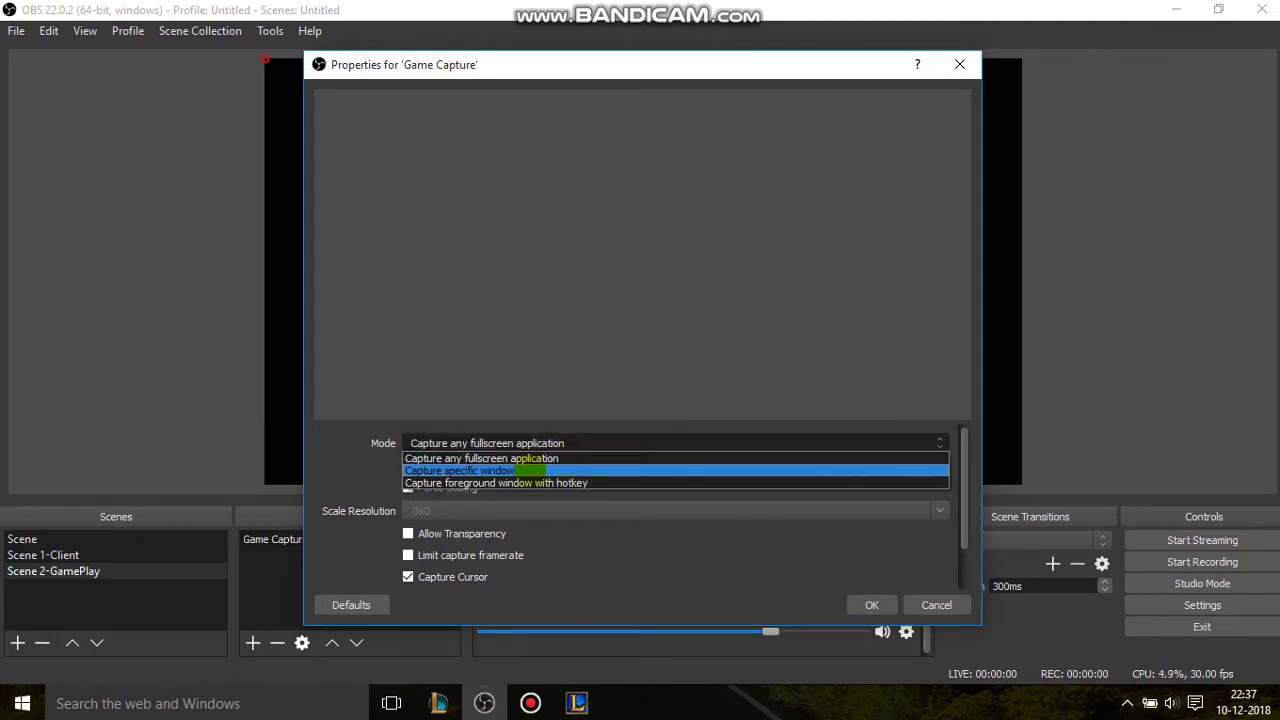
pyautogui.click(528, 465)
pyautogui.click(584, 420)
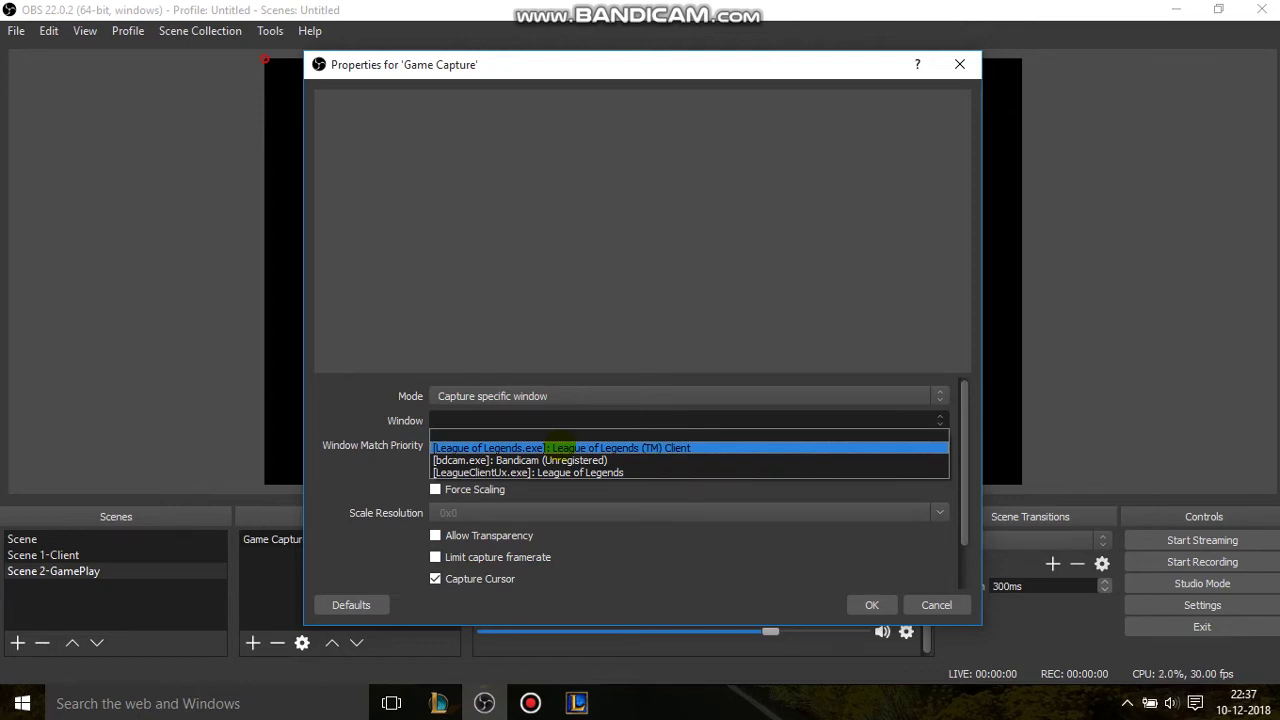
pyautogui.click(560, 448)
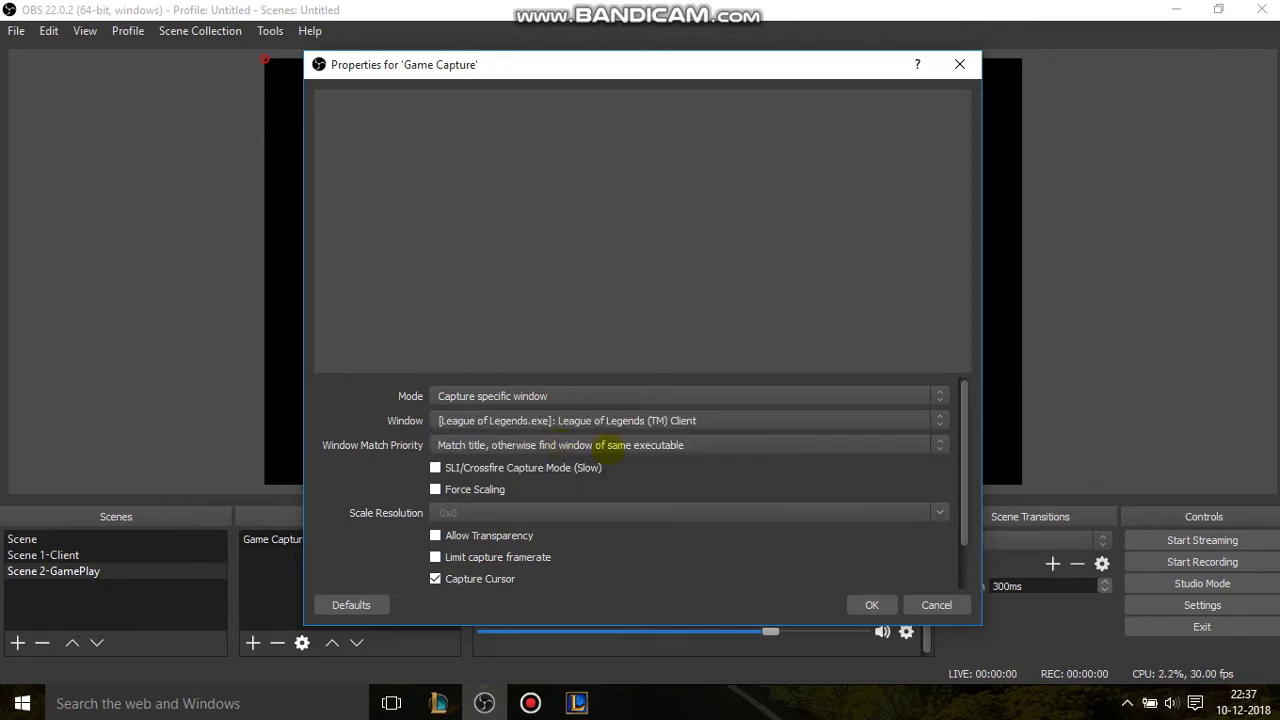
pyautogui.click(872, 605)
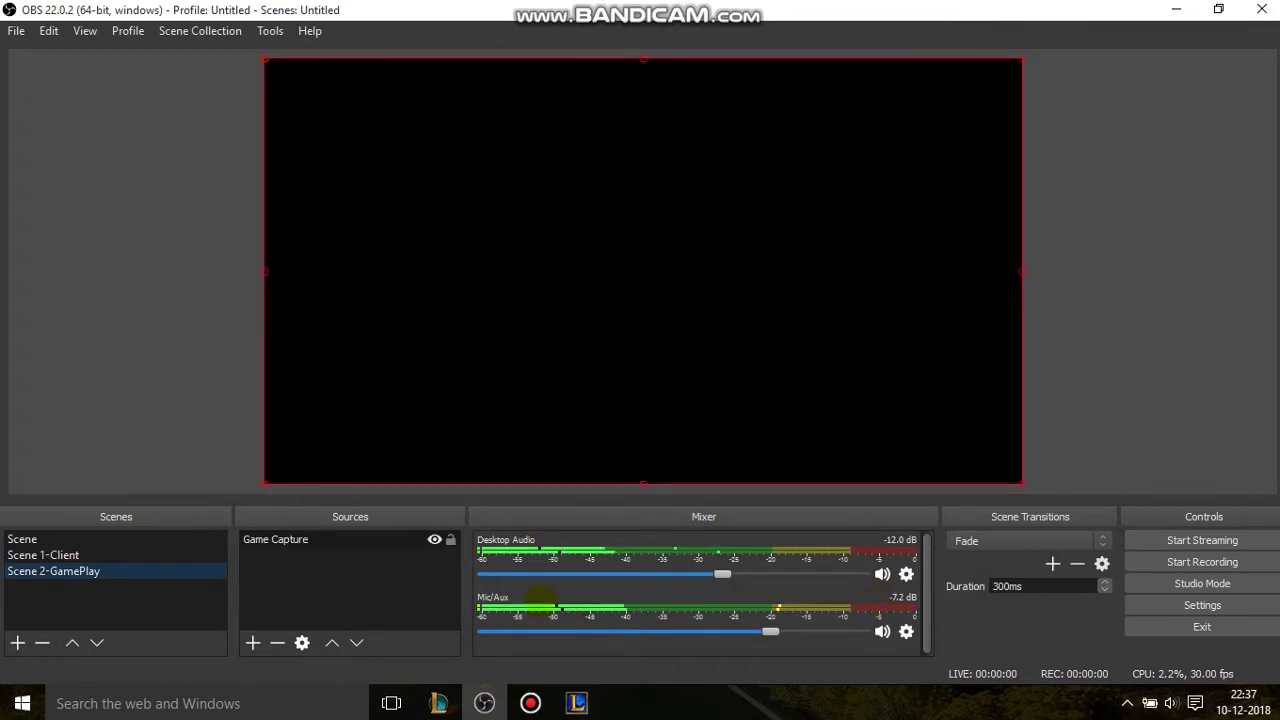
pyautogui.click(345, 543)
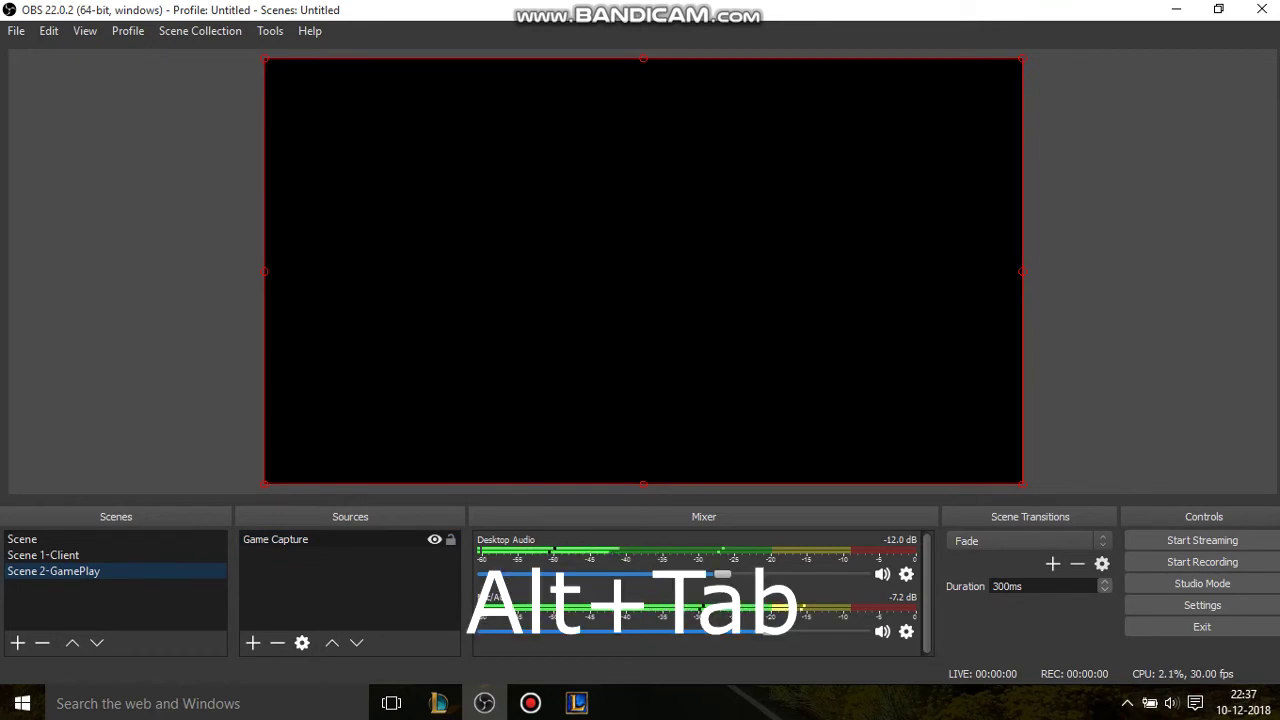
# Step: Switch into the running League match and back so OBS previews the live Garen gameplay
pyautogui.hotkey('alt', 'Tab')
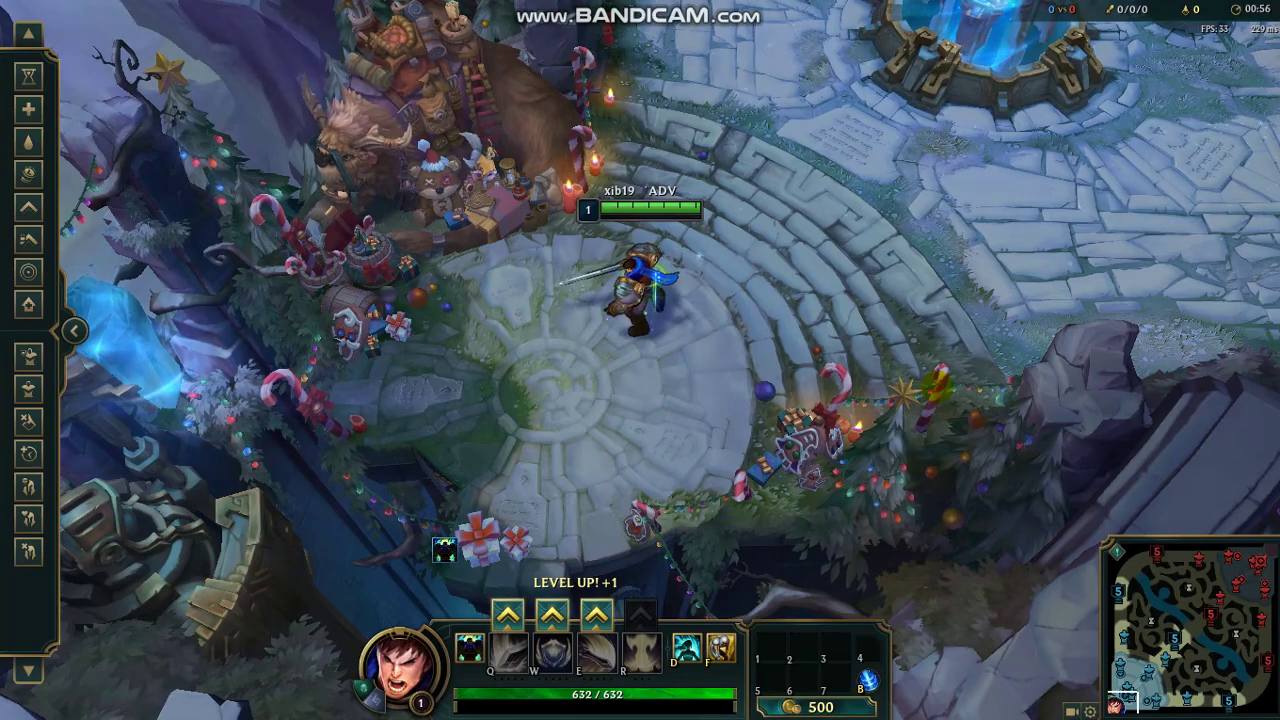
pyautogui.hotkey('alt', 'Tab')
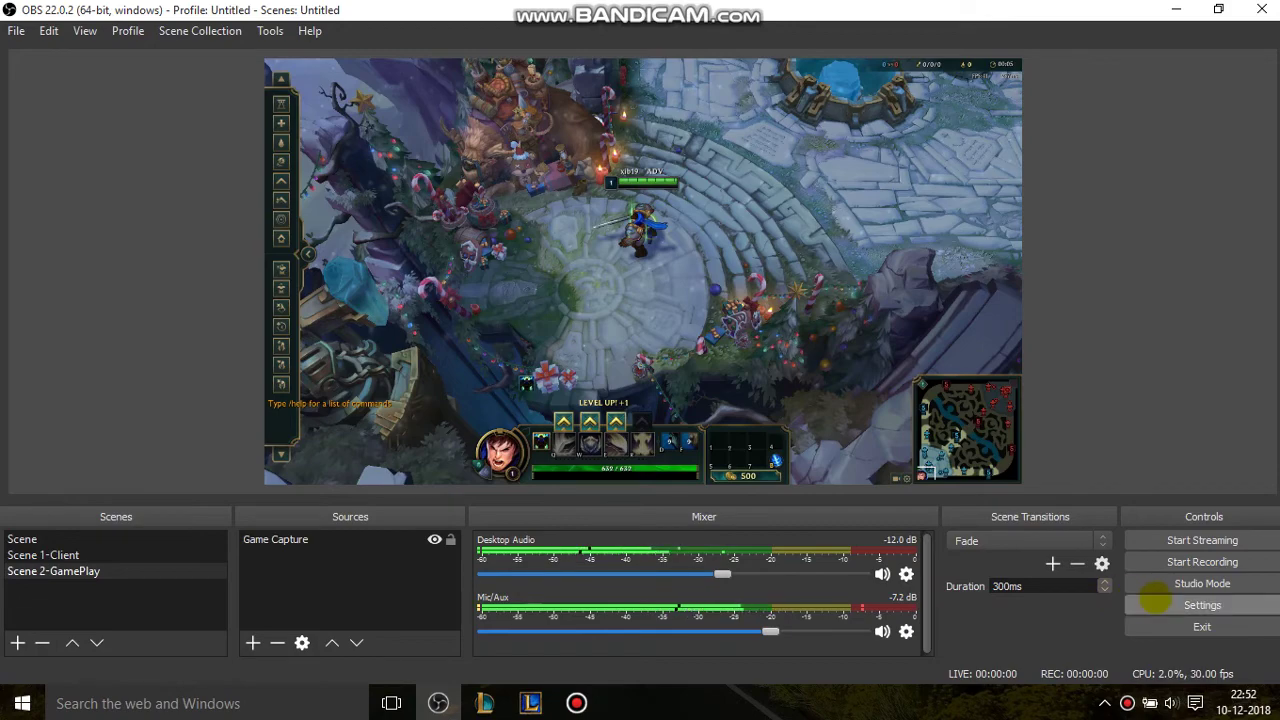
# Step: Open OBS Settings and go to the Output page, passing through the Stream page
pyautogui.click(1155, 603)
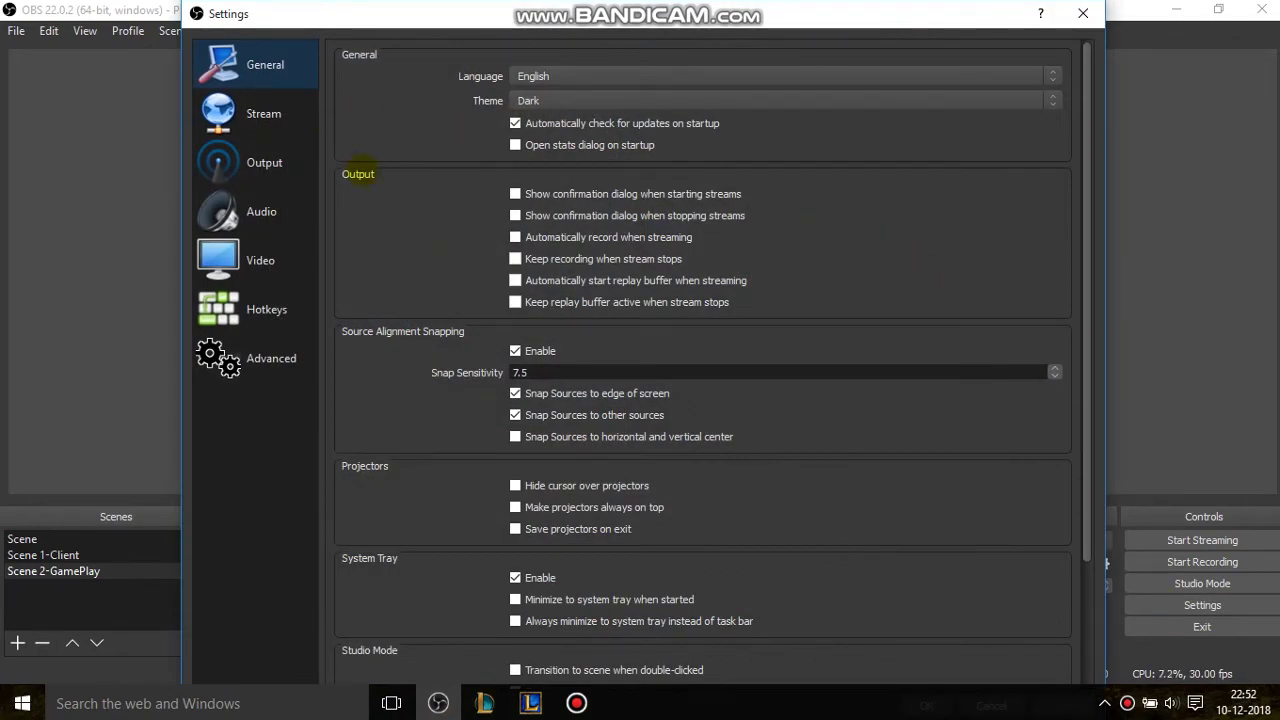
pyautogui.click(265, 118)
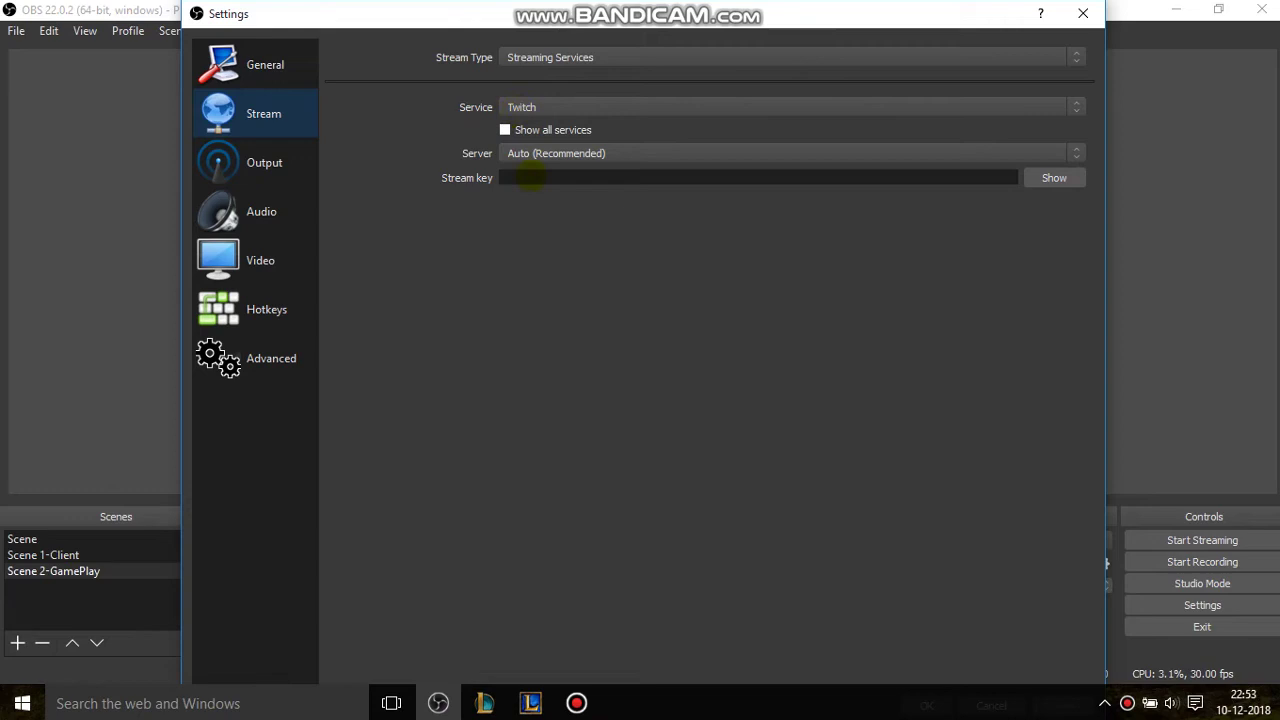
pyautogui.click(263, 168)
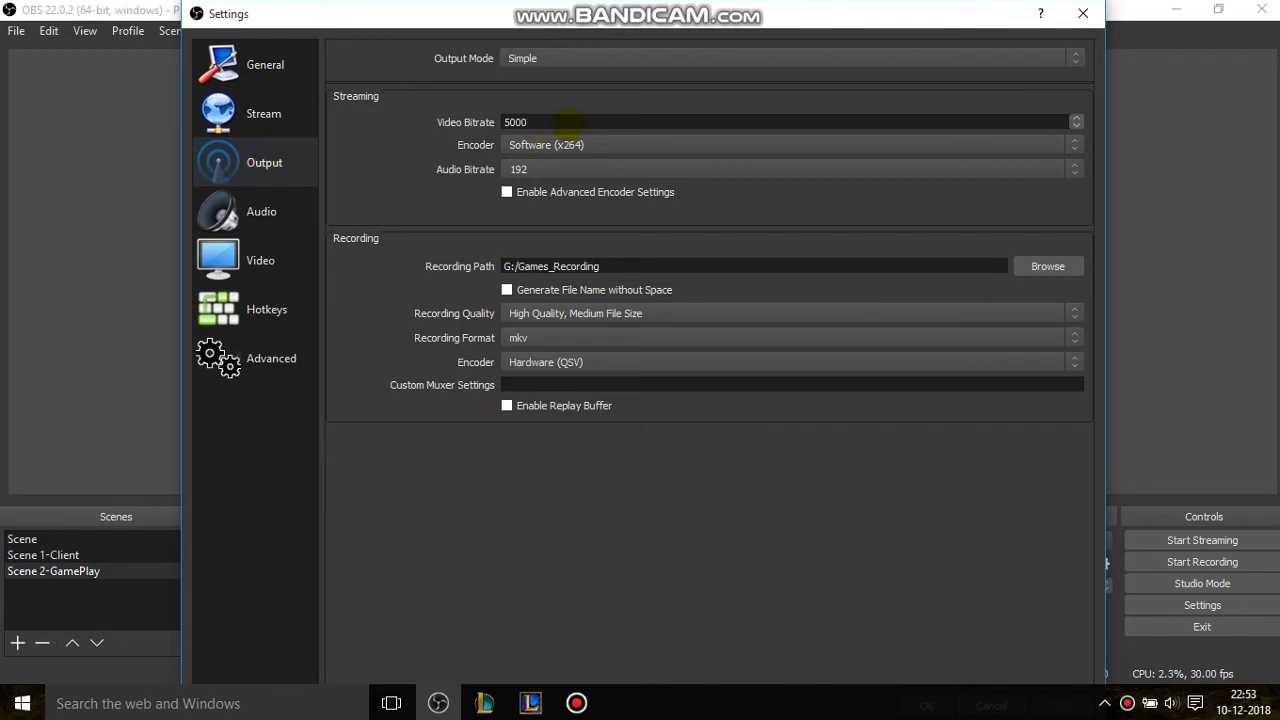
# Step: Change the video bitrate from 5000 to 3500 and leave Recording Format on mkv after trying mp4
pyautogui.moveTo(566, 124); pyautogui.dragTo(478, 122)
pyautogui.write('3500')
pyautogui.click(551, 339)
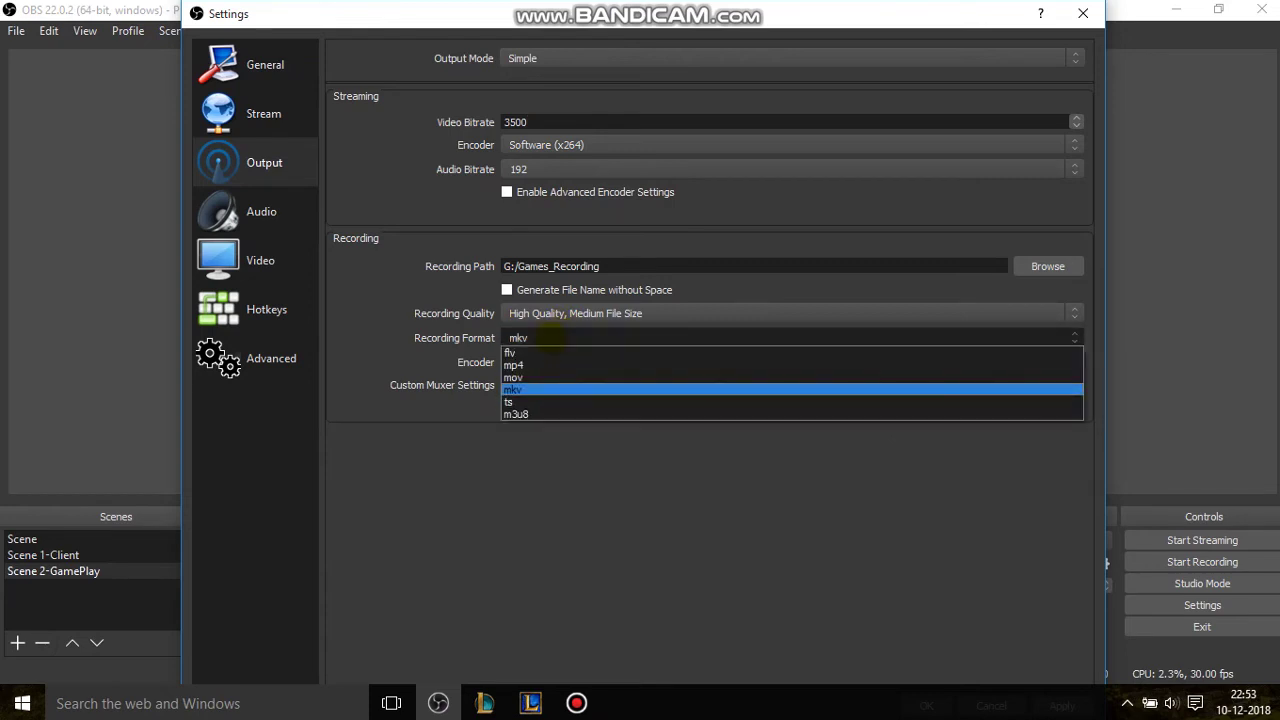
pyautogui.click(530, 365)
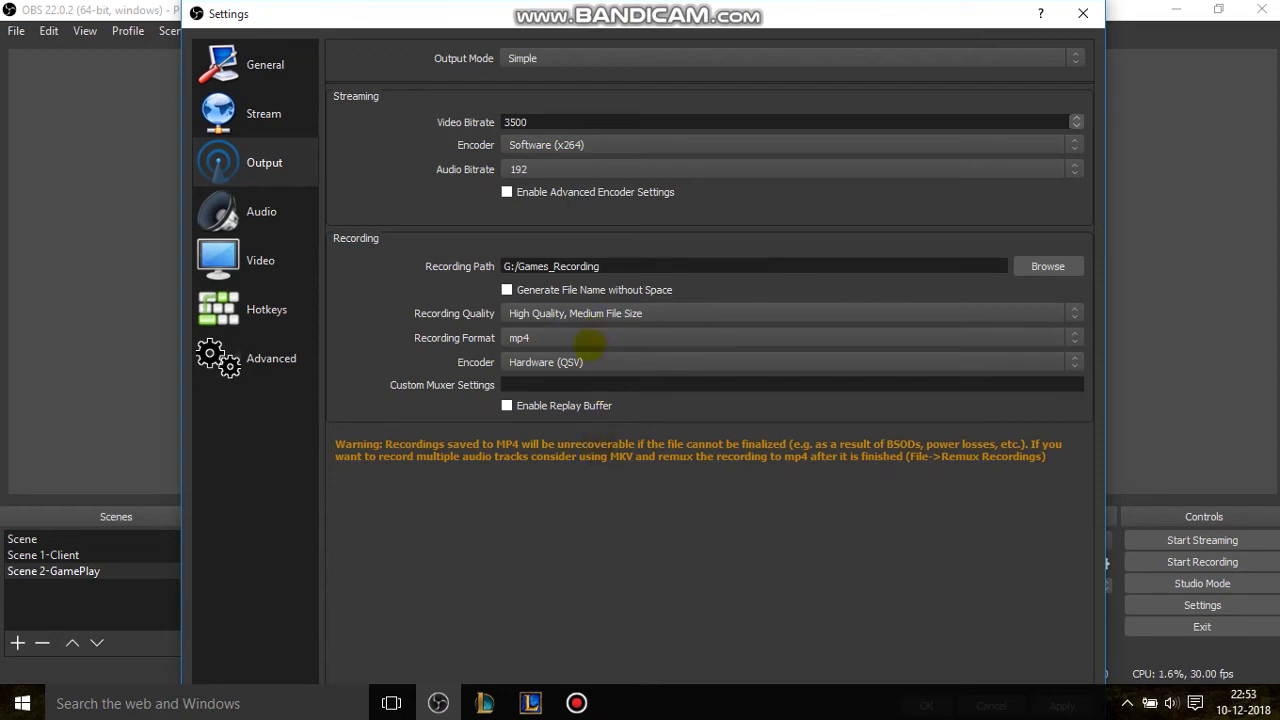
pyautogui.click(585, 340)
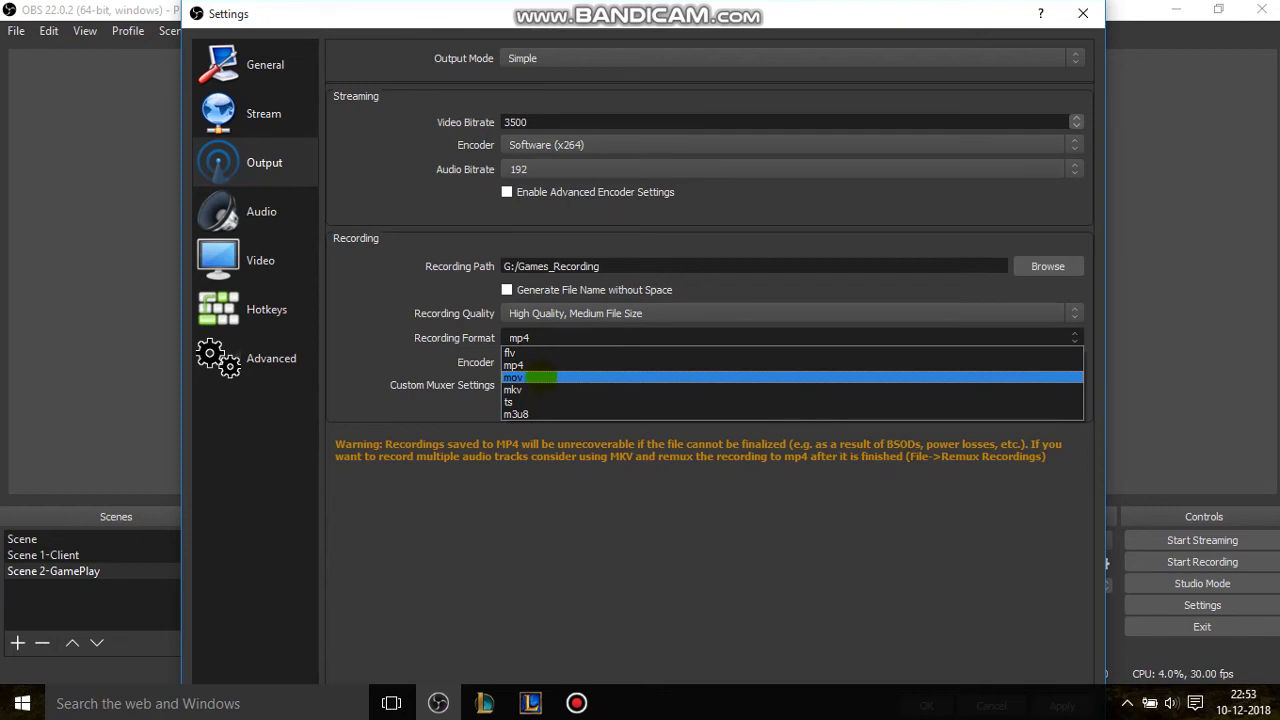
pyautogui.click(525, 389)
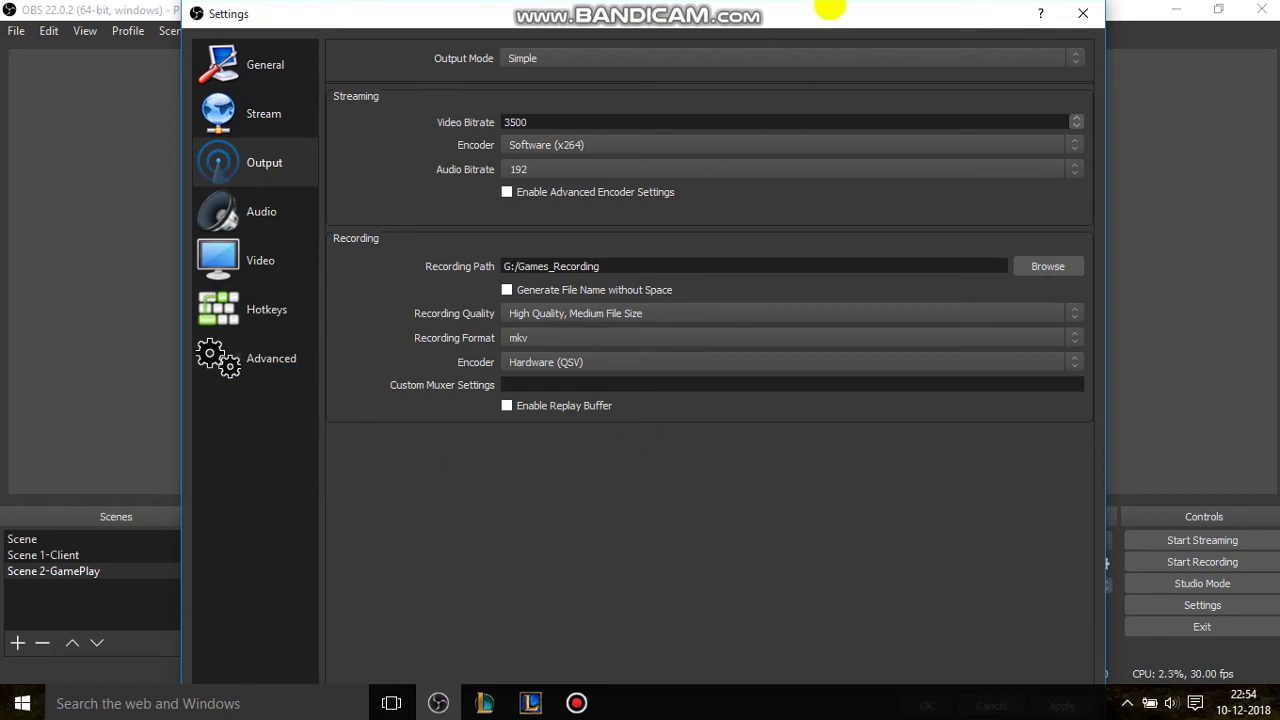
pyautogui.moveTo(829, 10); pyautogui.dragTo(894, 15)
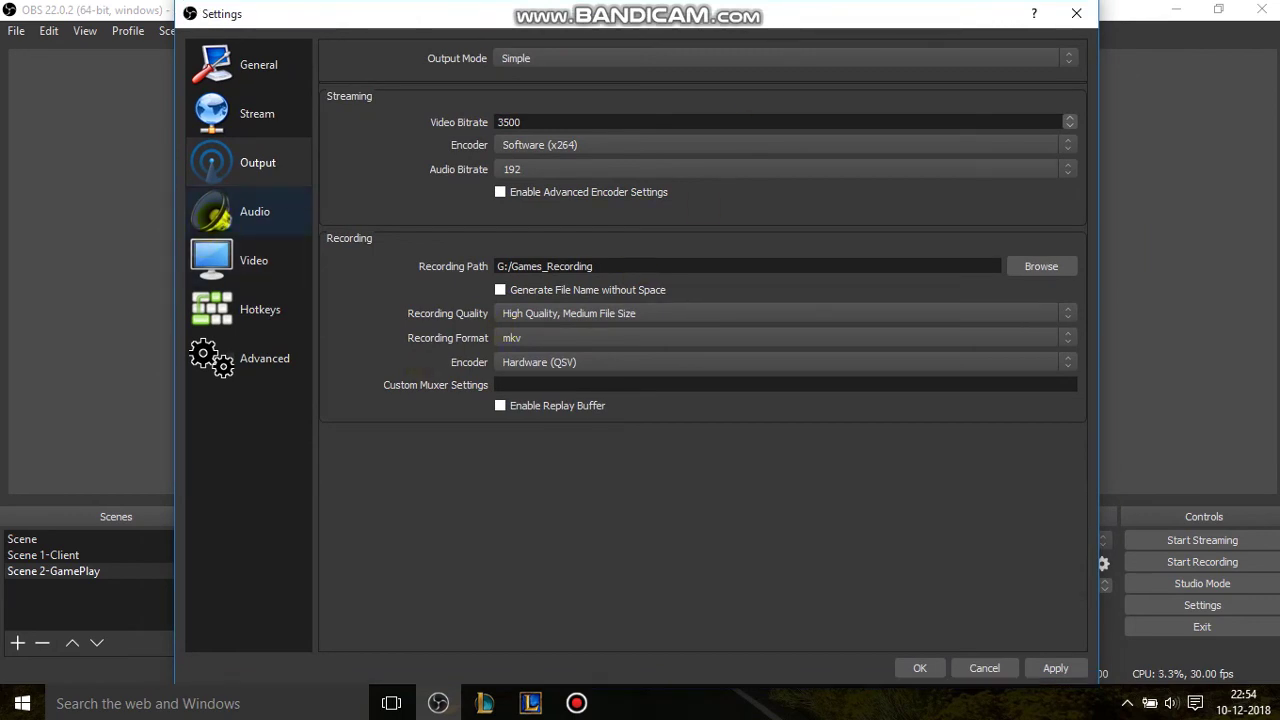
# Step: Keep Common FPS Values at 30 on the Video page, then apply and close Settings
pyautogui.click(220, 215)
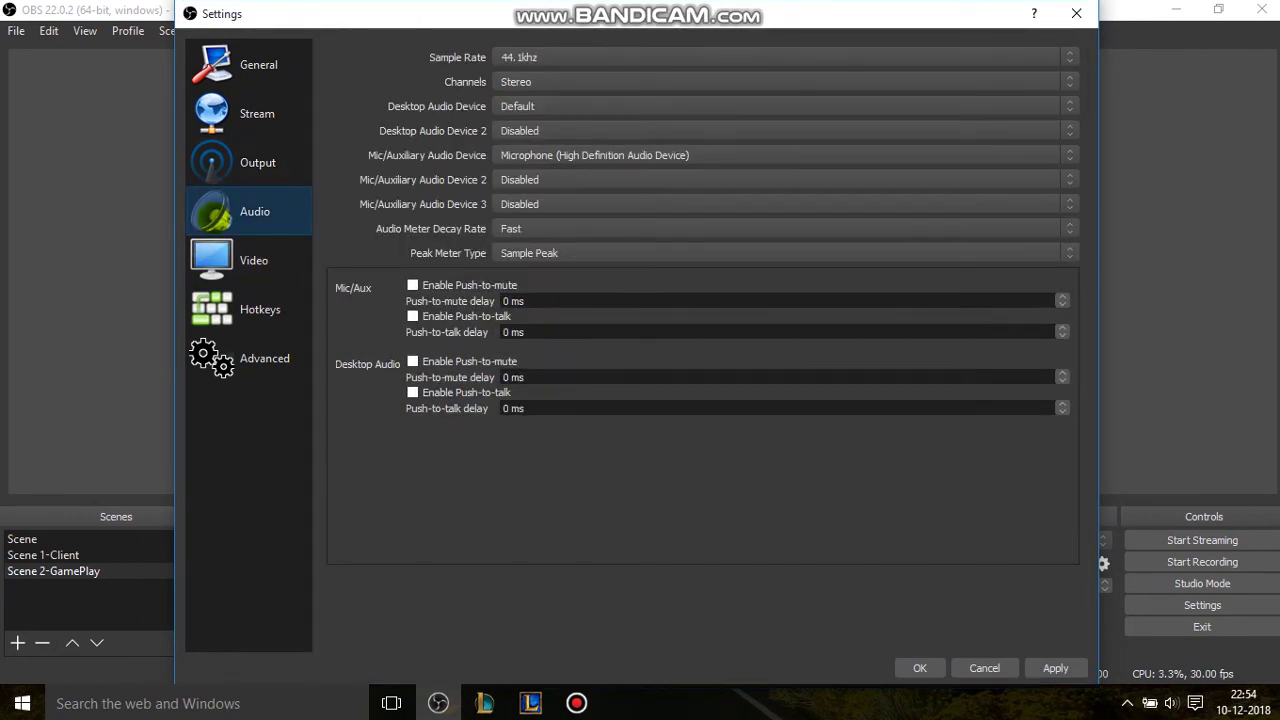
pyautogui.click(215, 262)
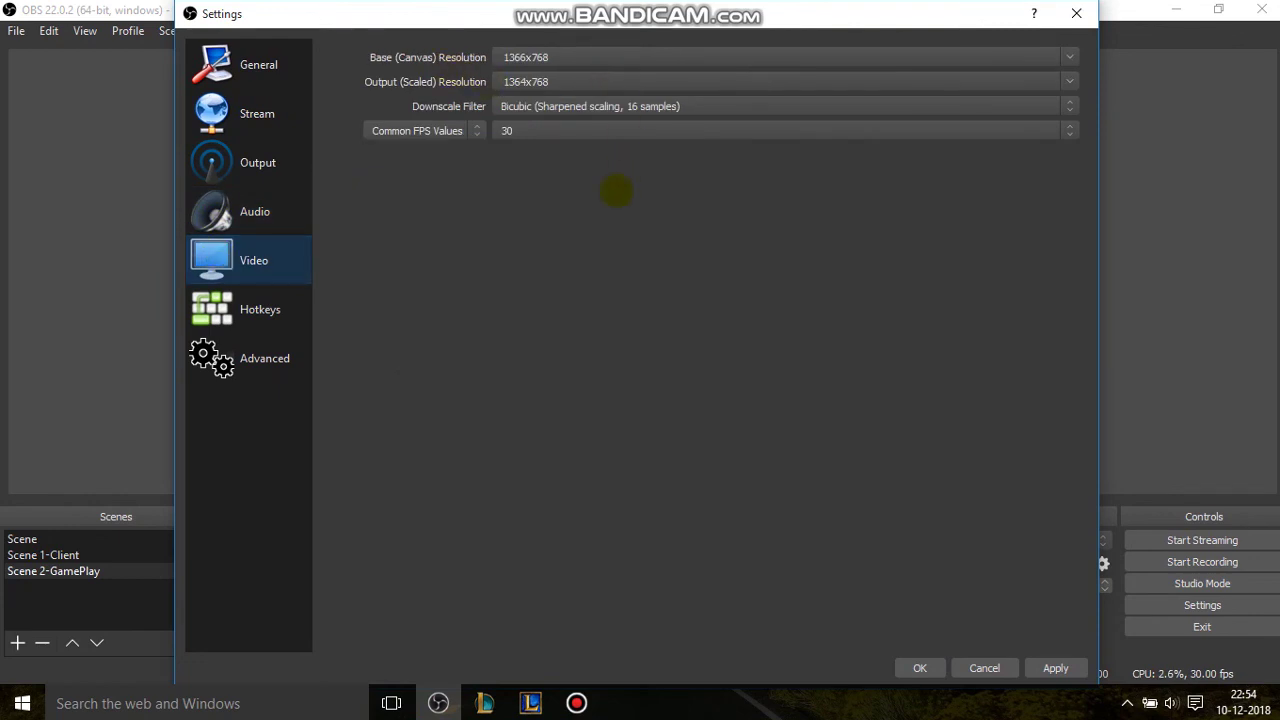
pyautogui.click(630, 131)
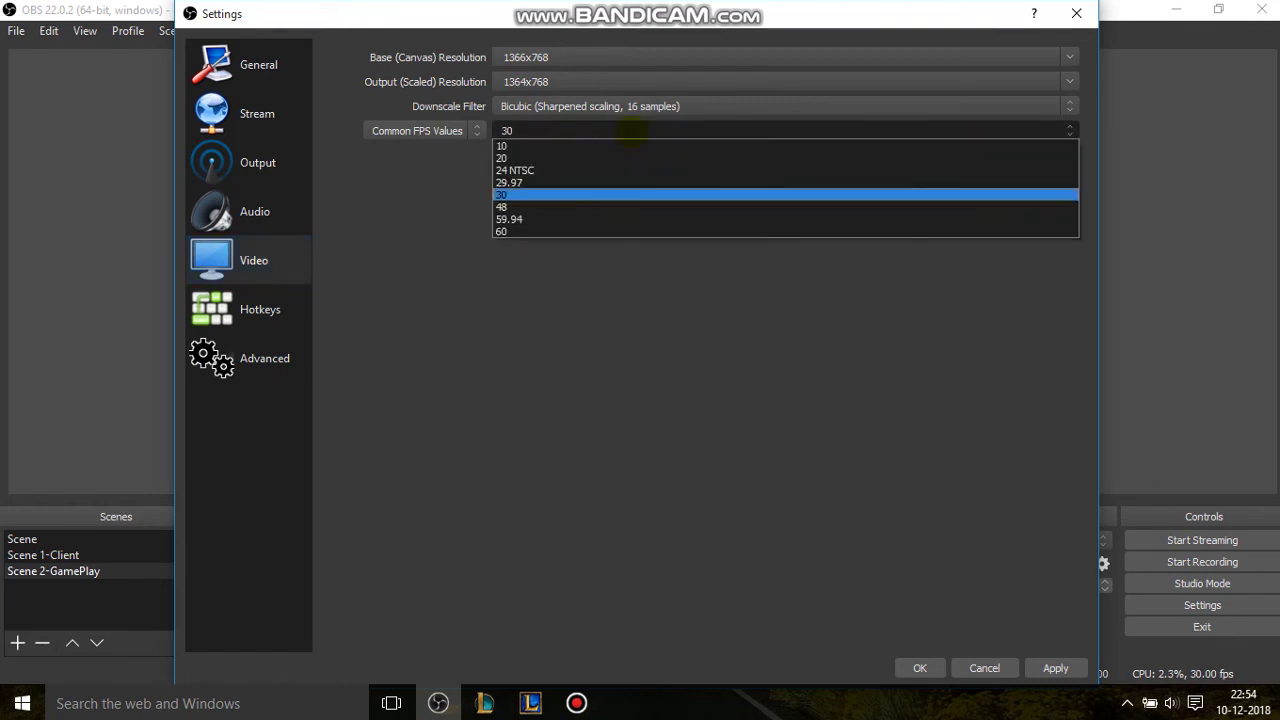
pyautogui.click(521, 195)
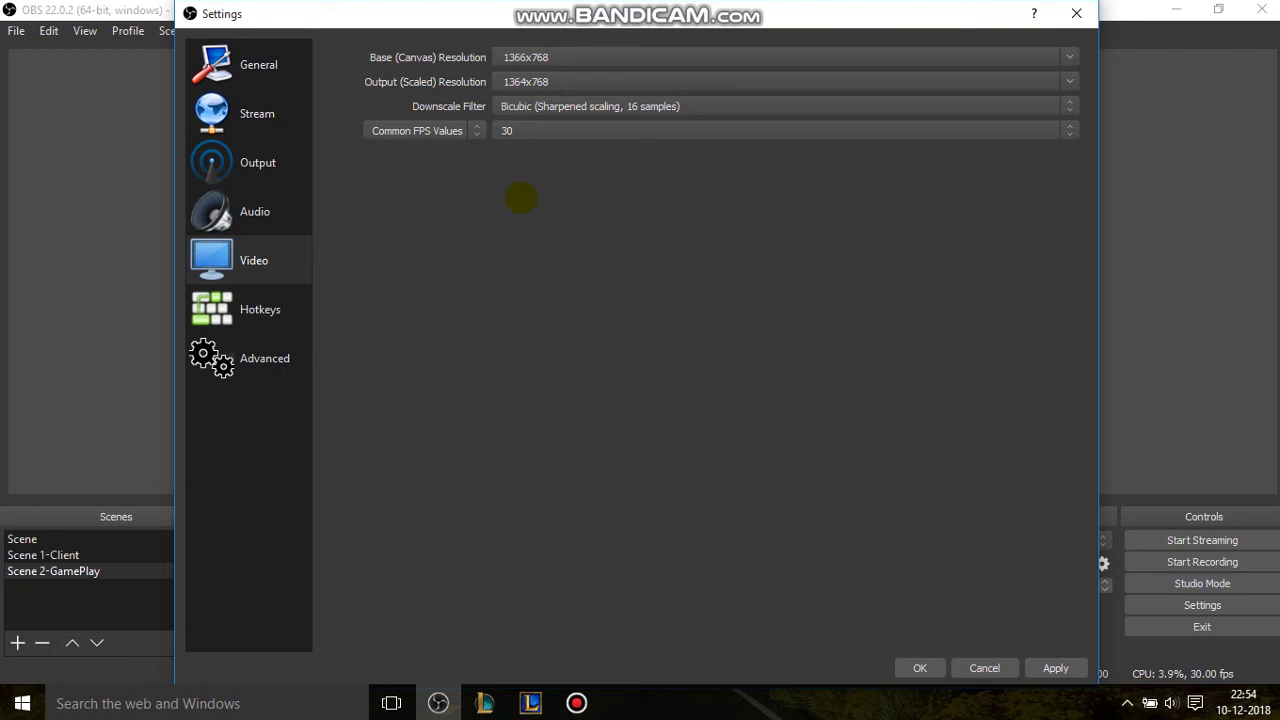
pyautogui.click(1055, 667)
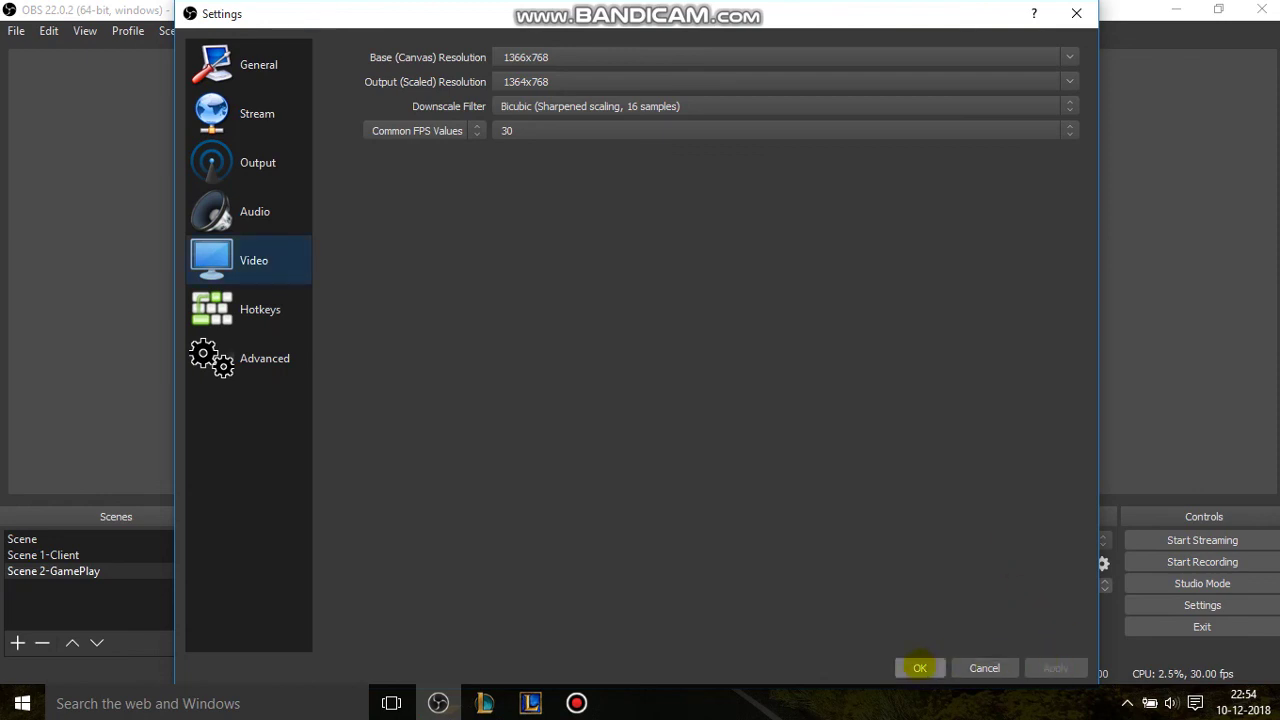
pyautogui.click(919, 667)
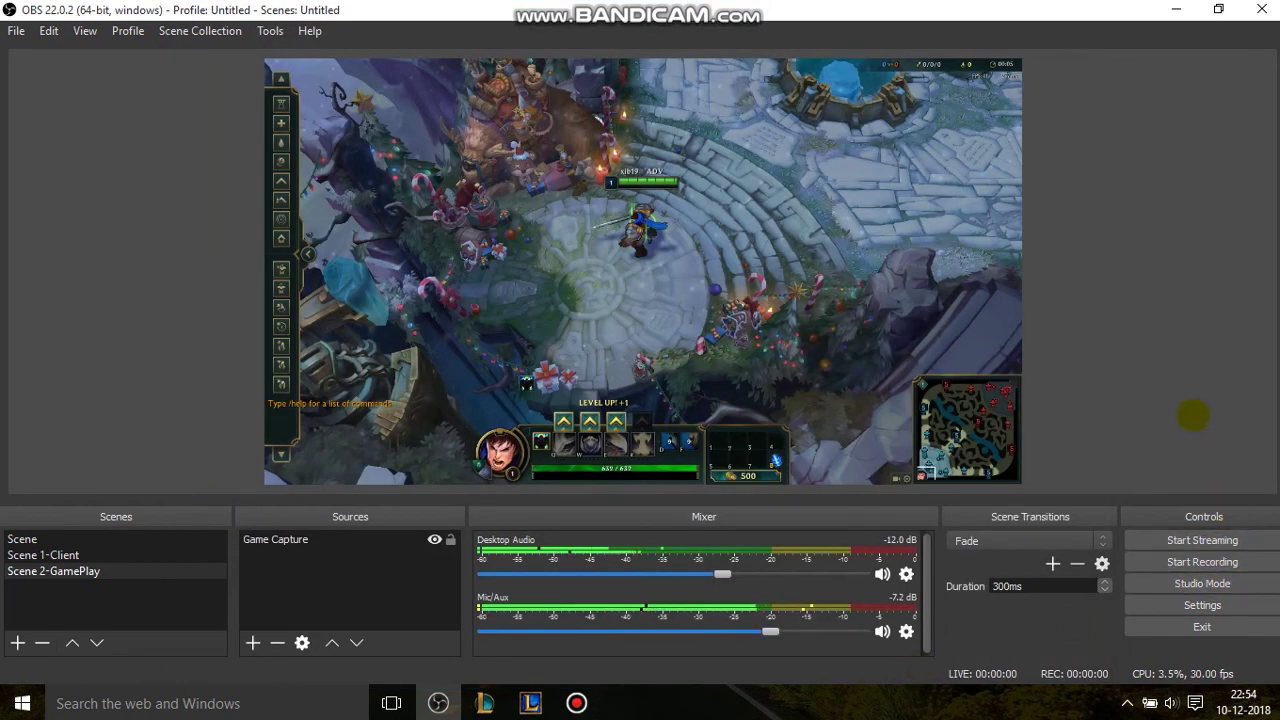